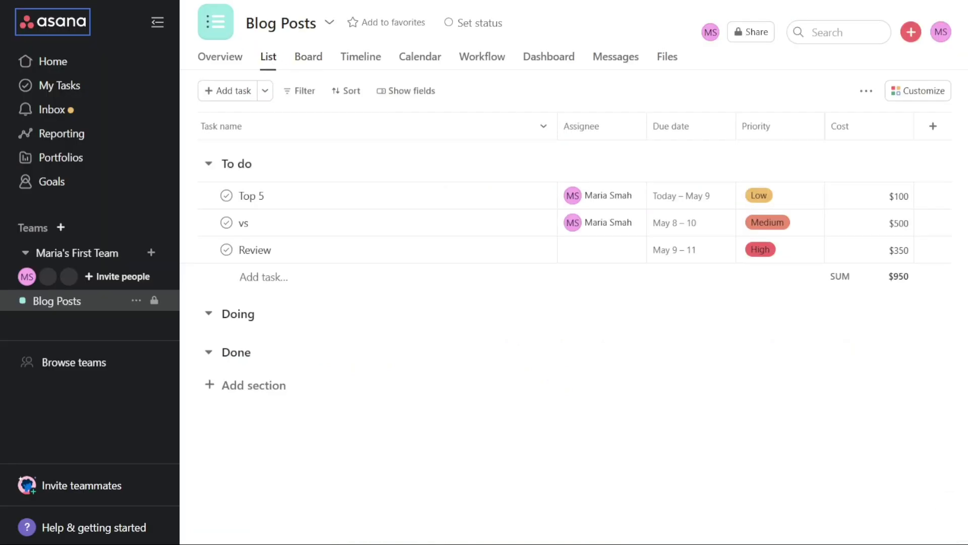
Drag the Top 5 card toward Doing on the board and shift its timeline bar to May 9–11.
left_click(308, 57)
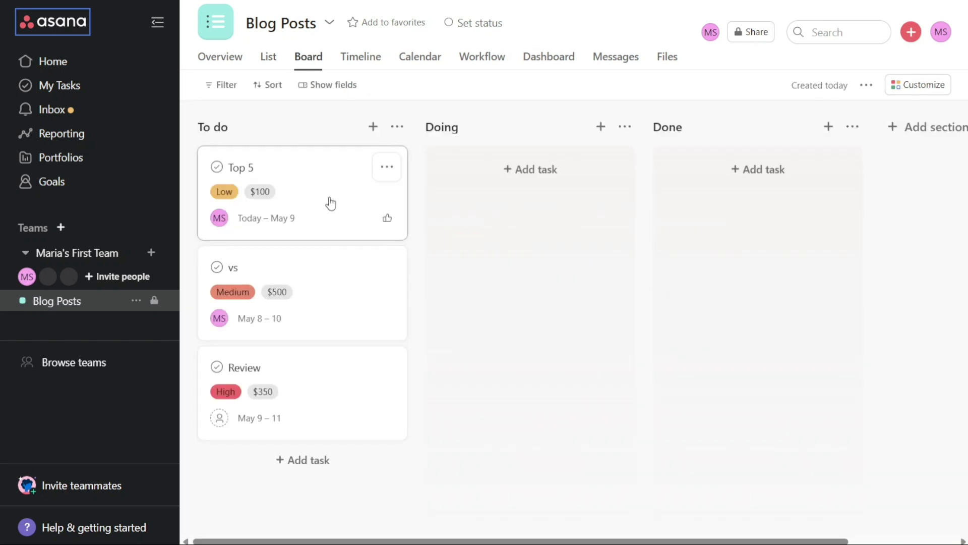
left_click_drag(309, 190, 333, 177)
left_click(360, 57)
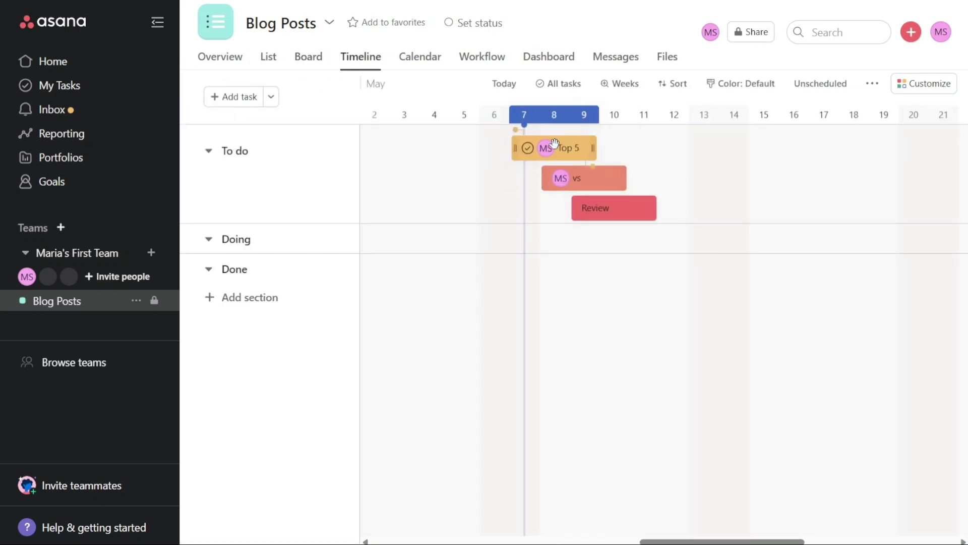
mouse_move(554, 143)
left_mouse_down()
mouse_move(655, 160)
mouse_move(550, 154)
left_mouse_up()
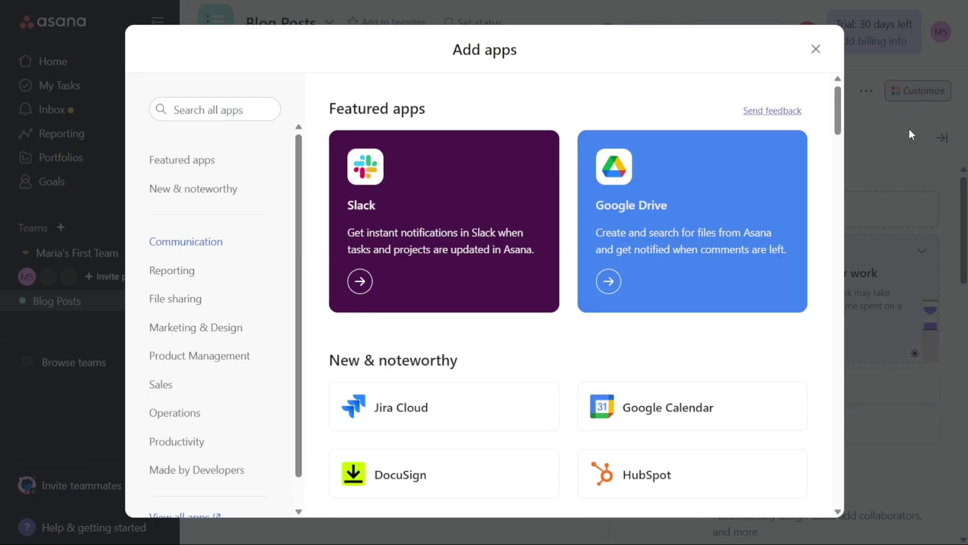
mouse_move(839, 108)
left_mouse_down()
mouse_move(841, 196)
mouse_move(830, 97)
left_mouse_up()
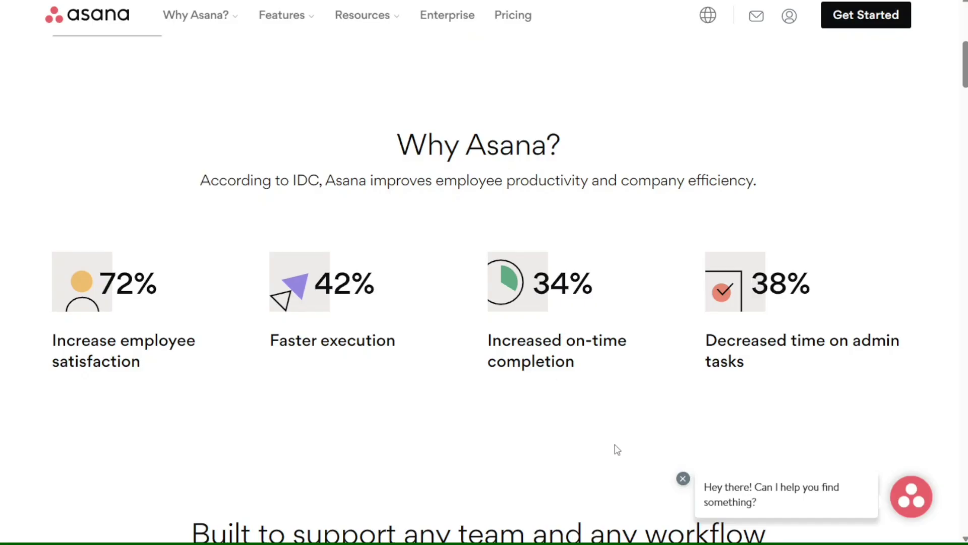
Dismiss the chat prompt and go to the Get Started sign-up page.
left_click(682, 479)
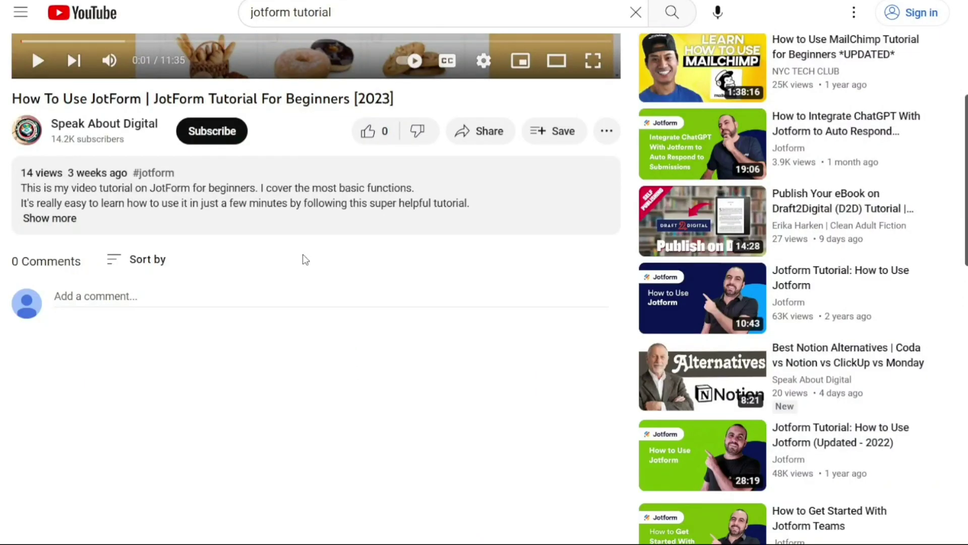
left_click(61, 220)
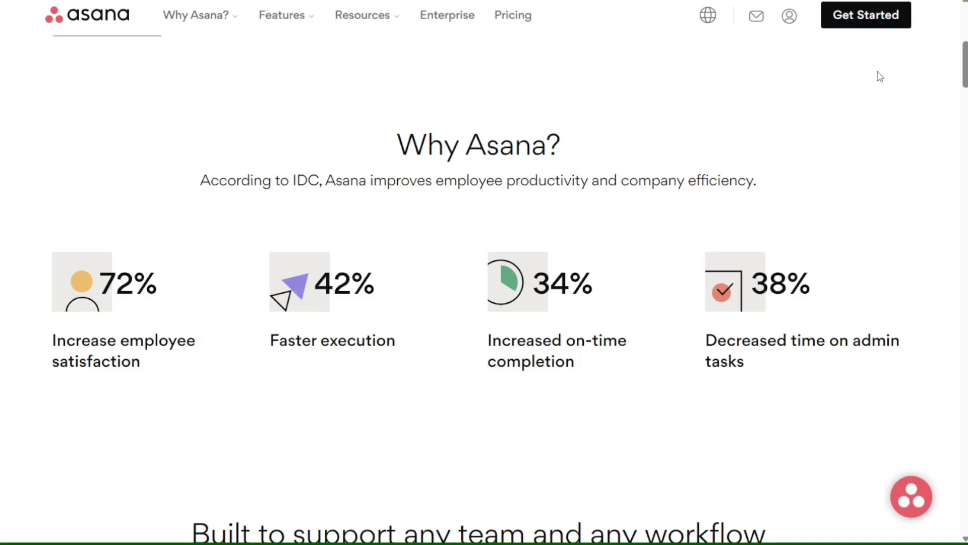
left_click(866, 24)
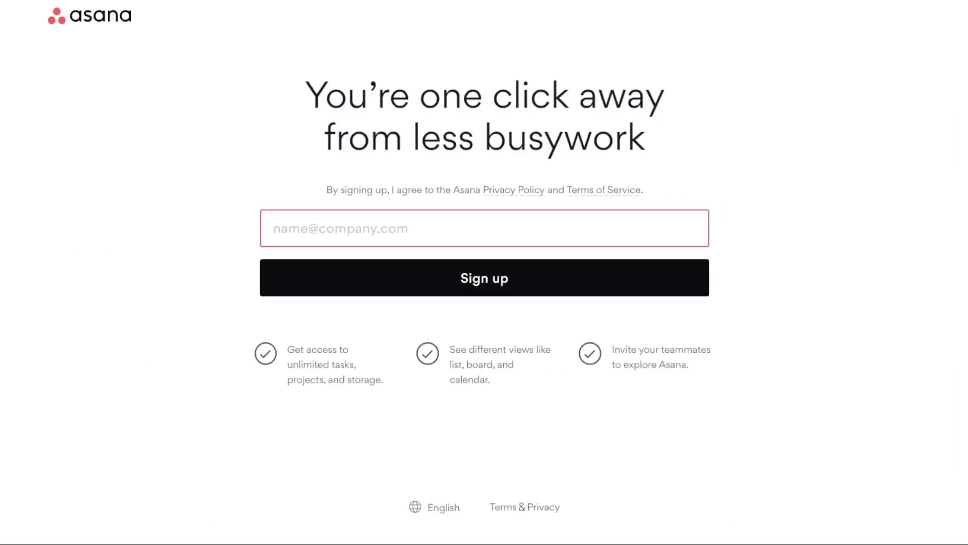
Select the work email field on the sign-up page.
left_click(440, 213)
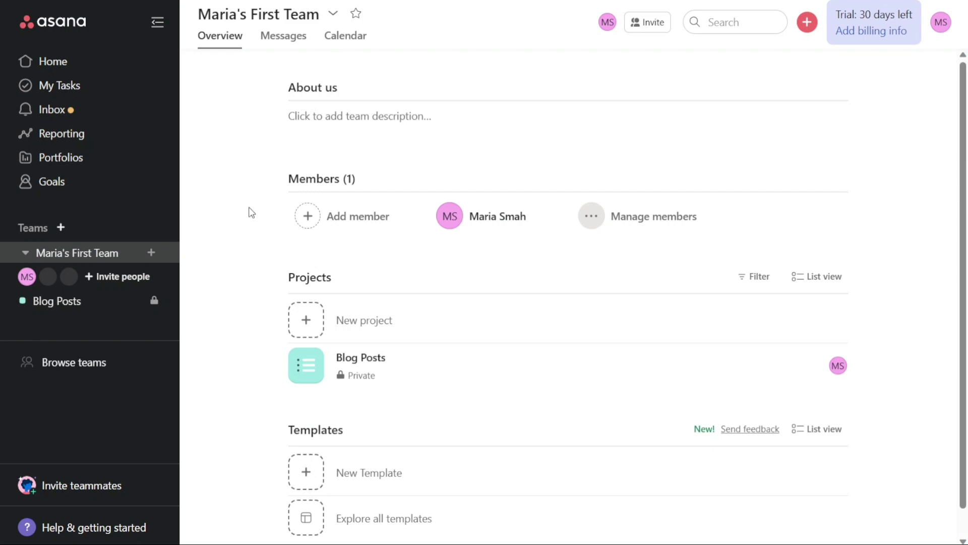
View the Blog Posts task list, then switch to the Home dashboard.
left_click(60, 305)
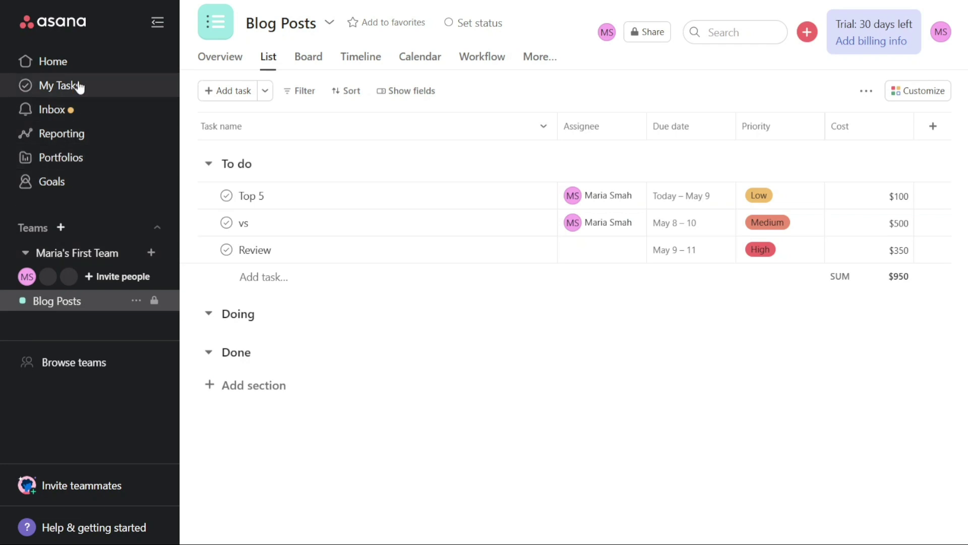
left_click(67, 61)
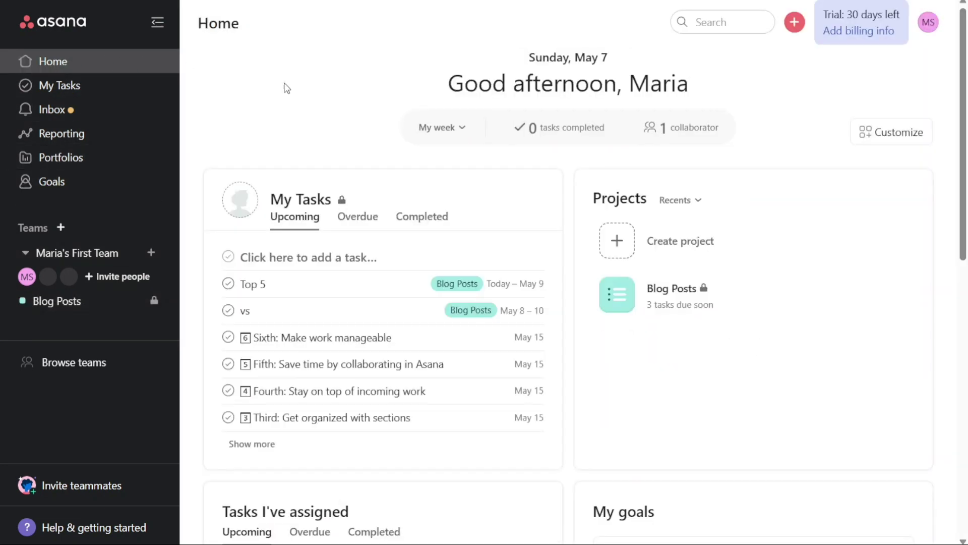
scroll(357, 121, "down", 8)
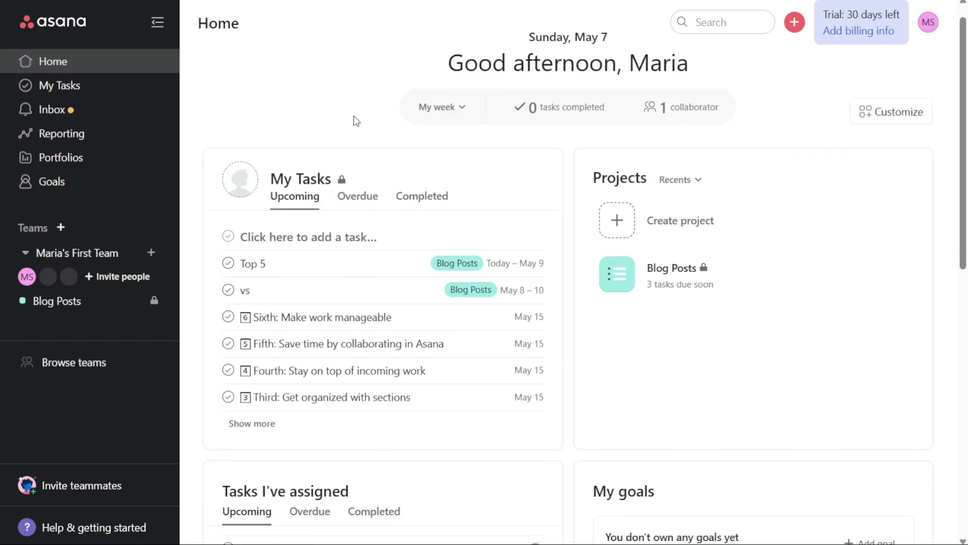
scroll(353, 115, "down", 4)
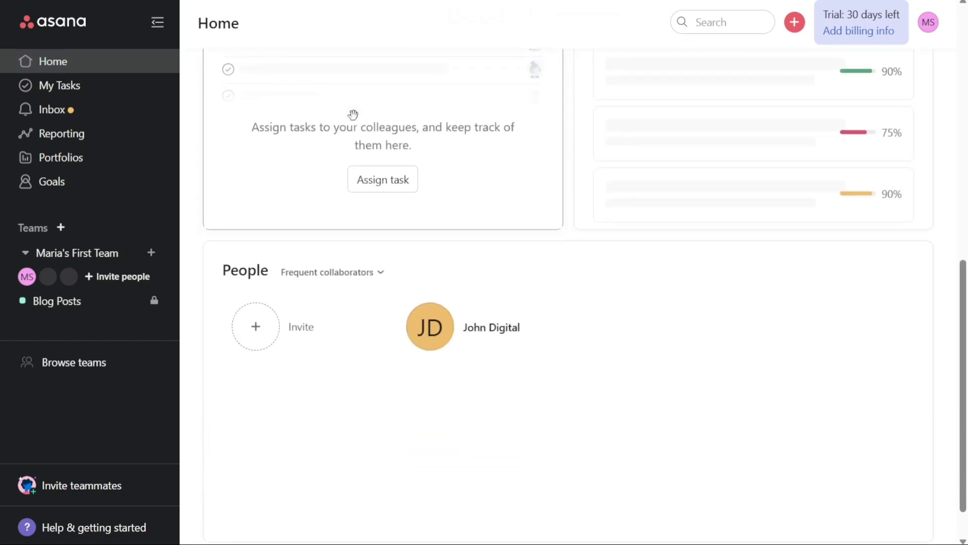
scroll(352, 114, "up", 4)
scroll(353, 114, "up", 7)
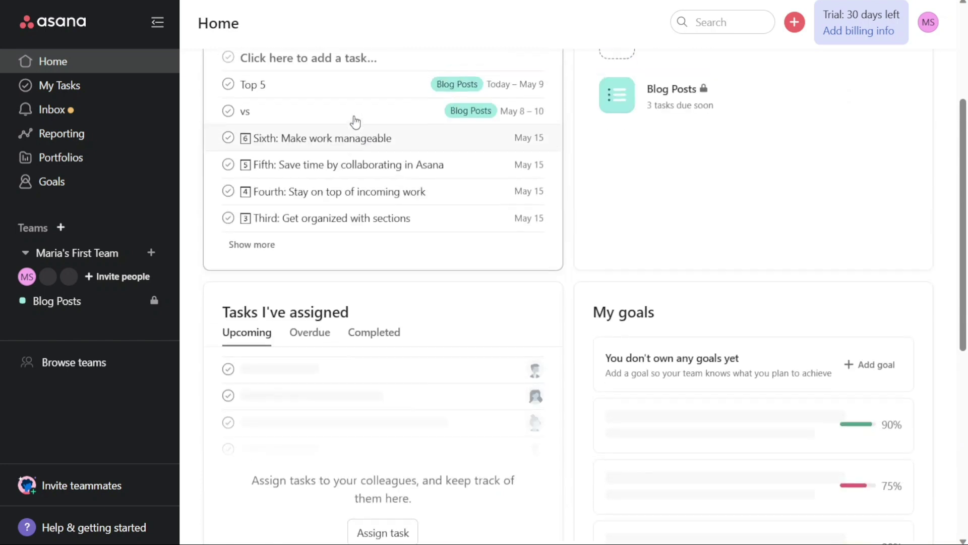
scroll(353, 114, "down", 2)
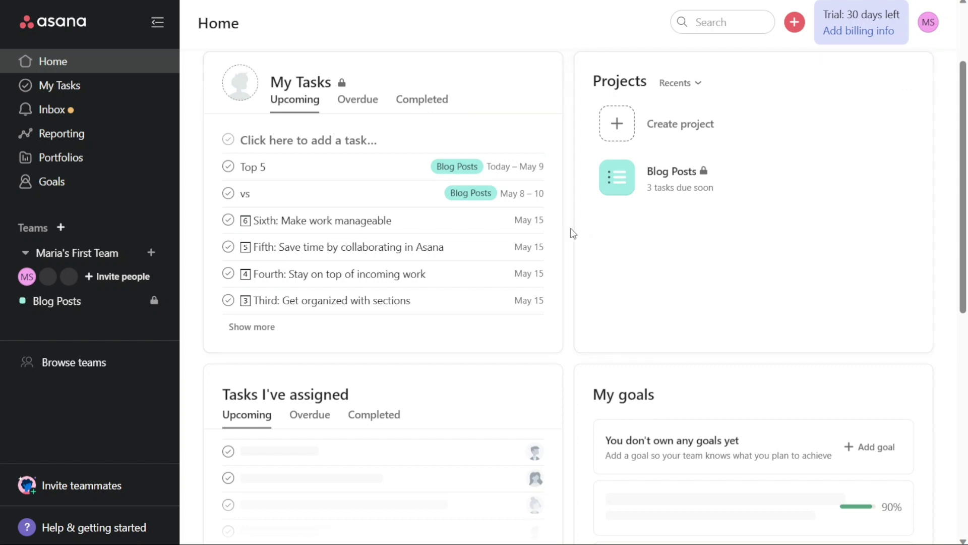
scroll(573, 233, "down", 5)
scroll(573, 233, "up", 1)
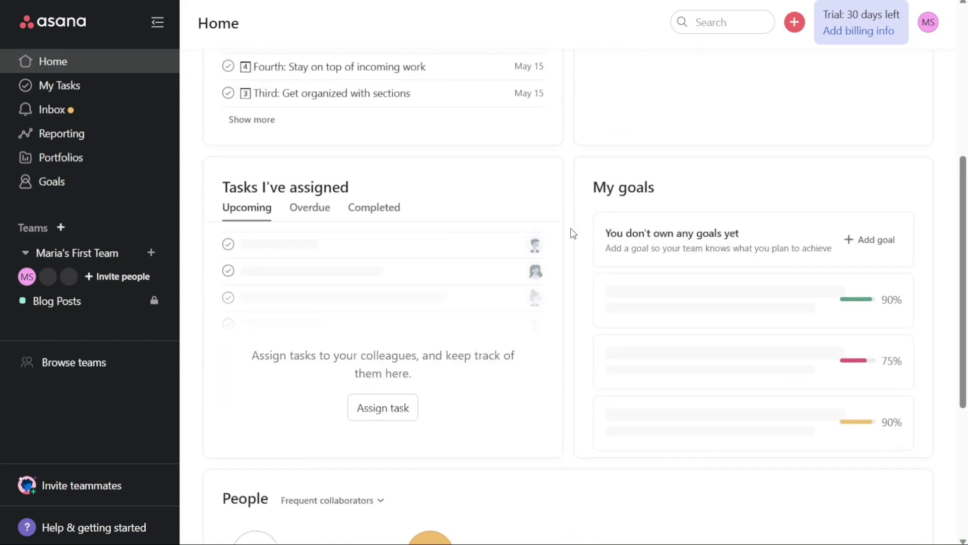
scroll(573, 233, "up", 4)
scroll(573, 233, "down", 9)
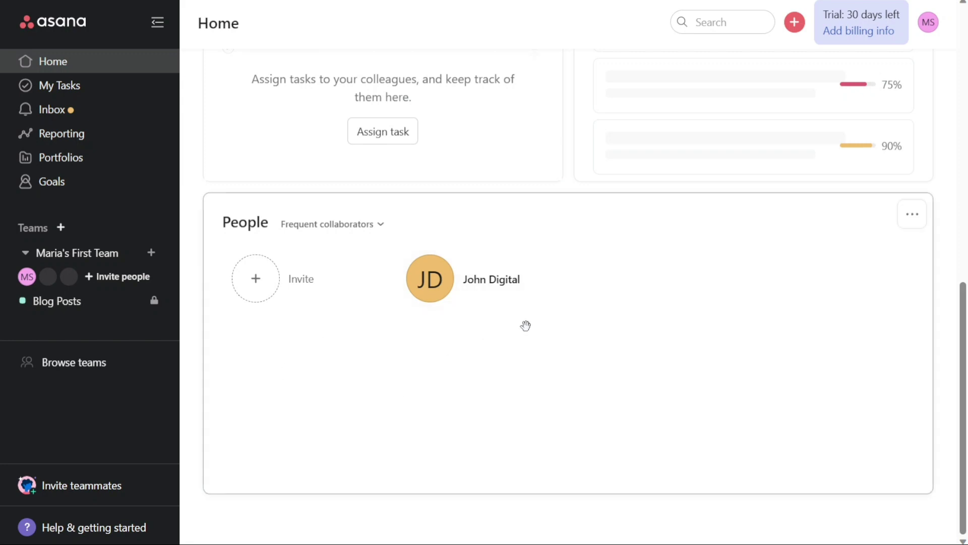
scroll(572, 168, "up", 10)
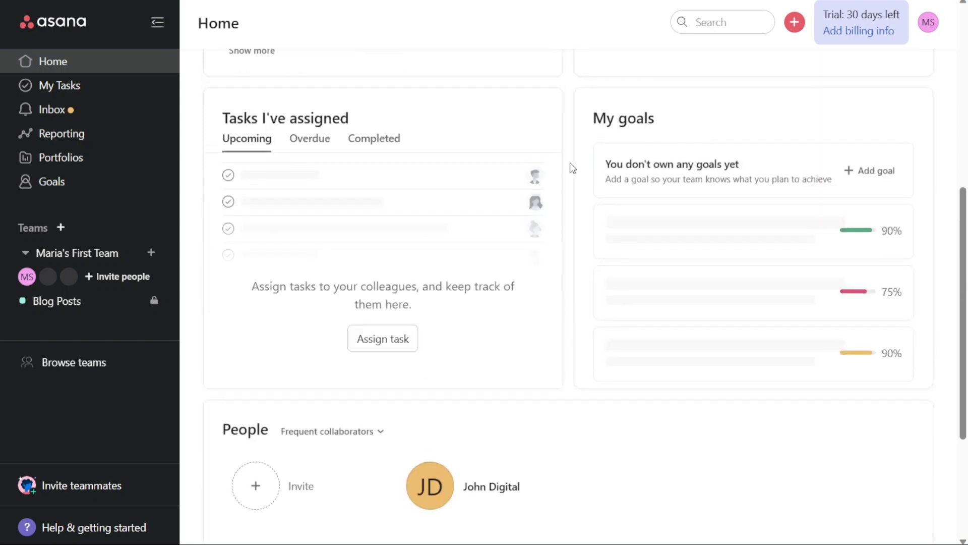
scroll(573, 168, "up", 1)
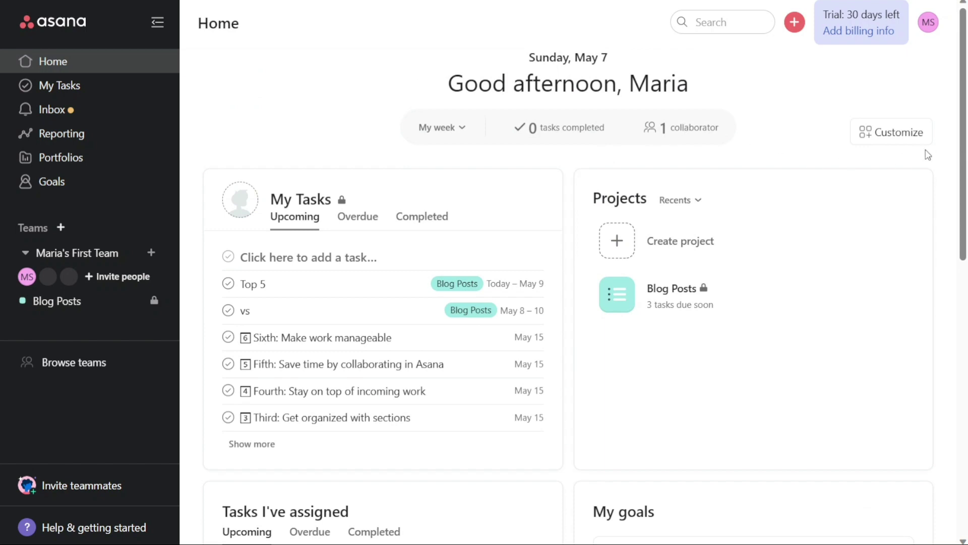
left_click(894, 137)
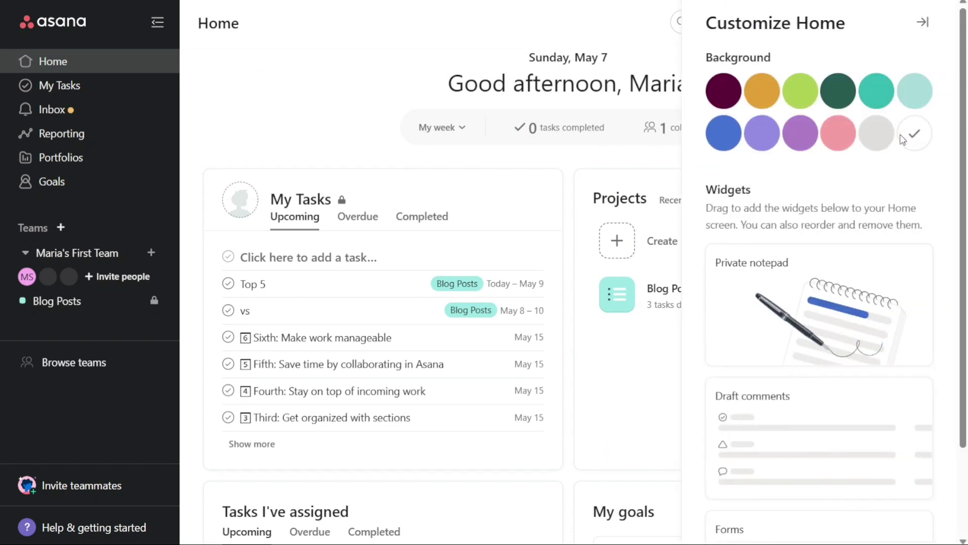
scroll(902, 139, "down", 3)
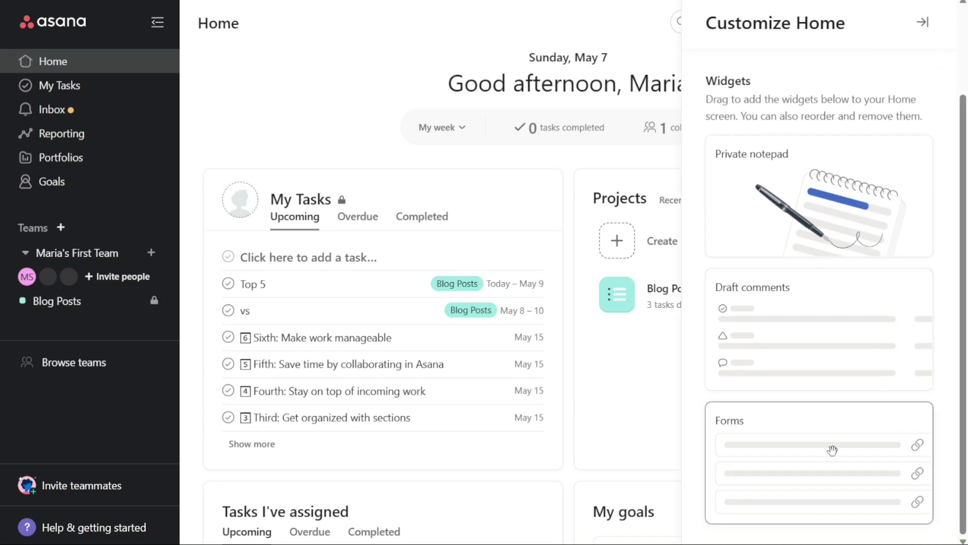
left_click_drag(832, 447, 810, 449)
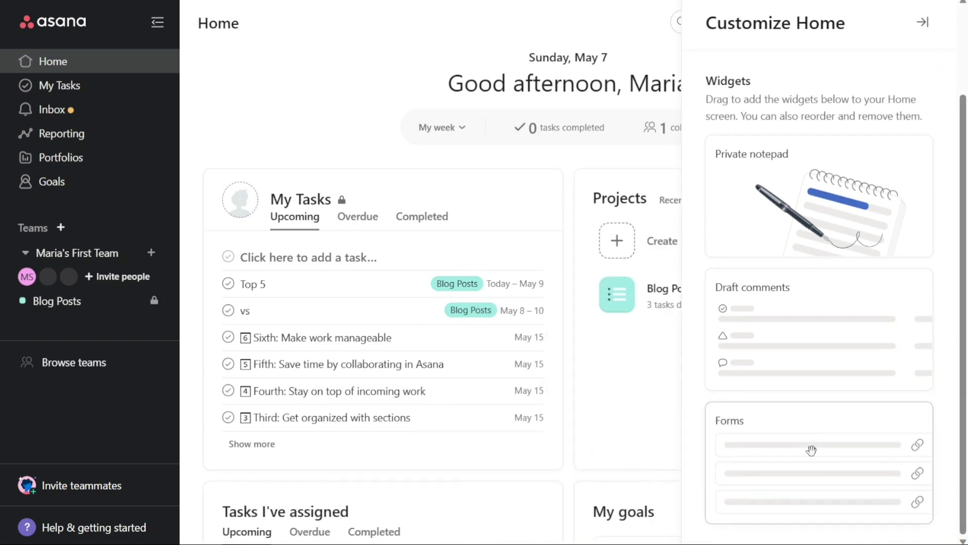
left_click(922, 22)
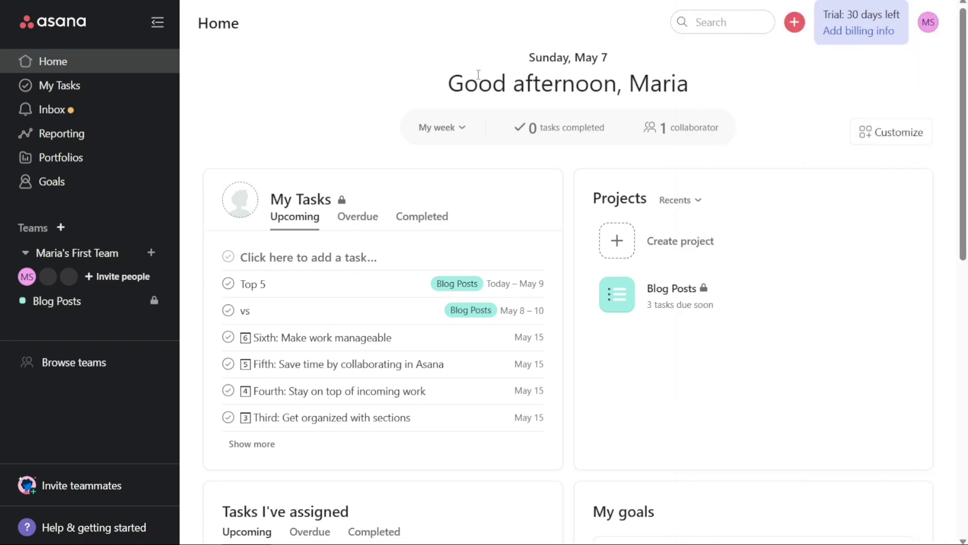
Cycle My Tasks through Board, Calendar, Files and List views, then show the vs task's details.
left_click(121, 97)
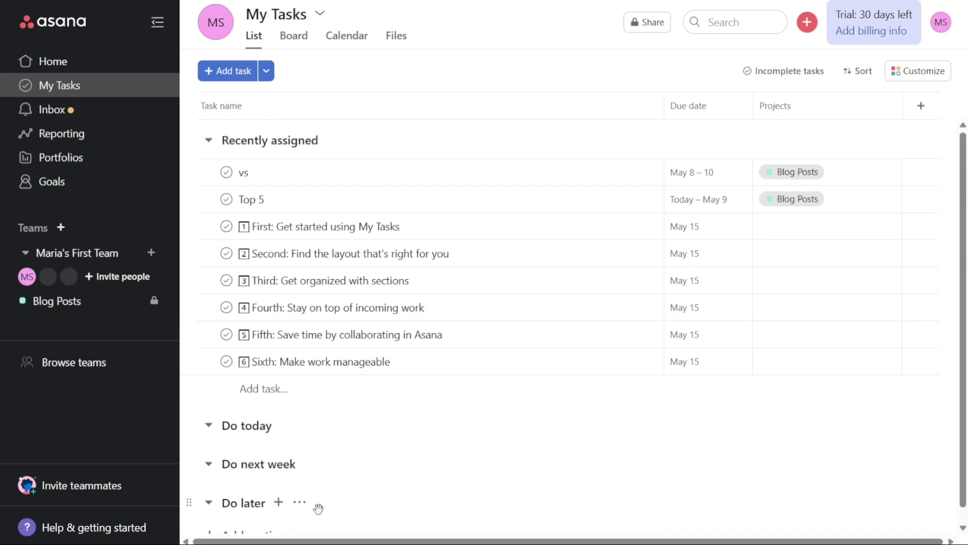
left_click(291, 46)
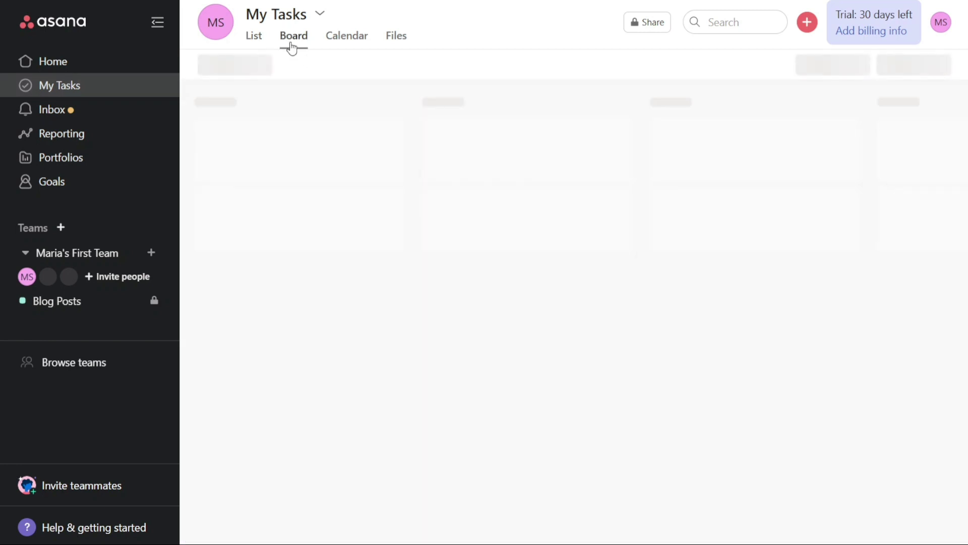
left_click(347, 40)
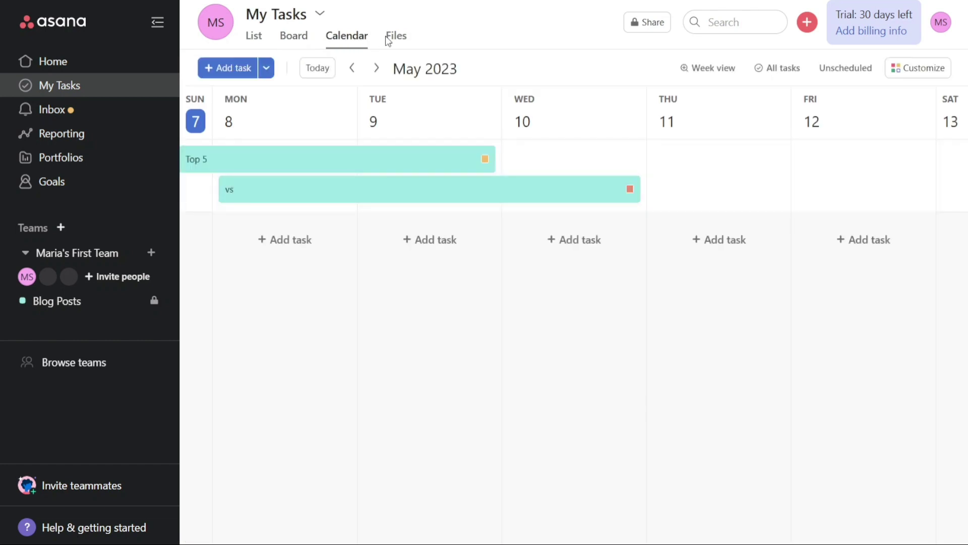
left_click(387, 40)
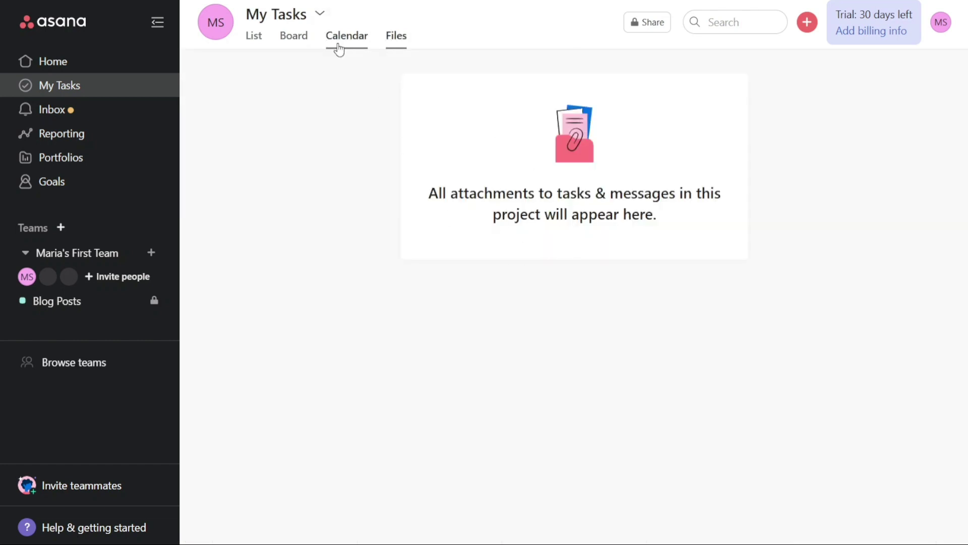
left_click(255, 44)
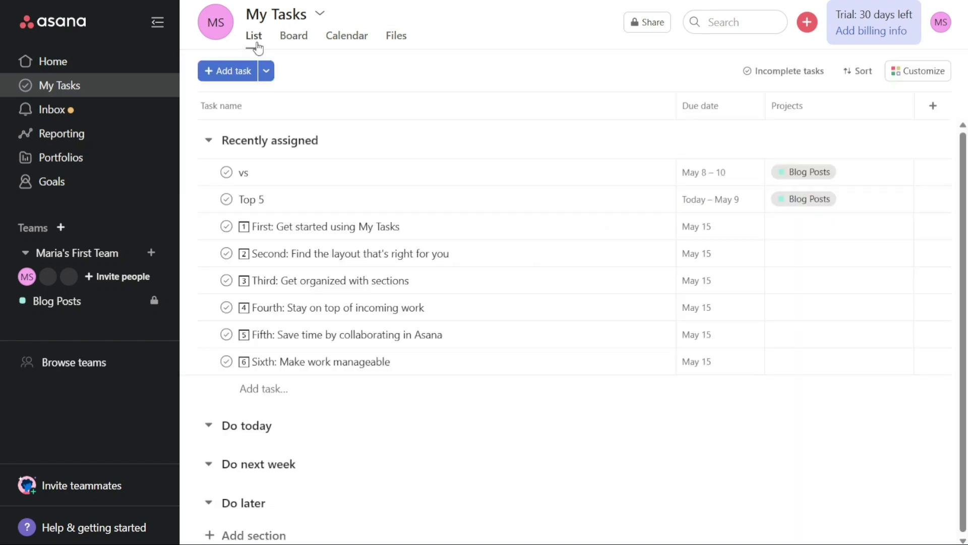
left_click(288, 48)
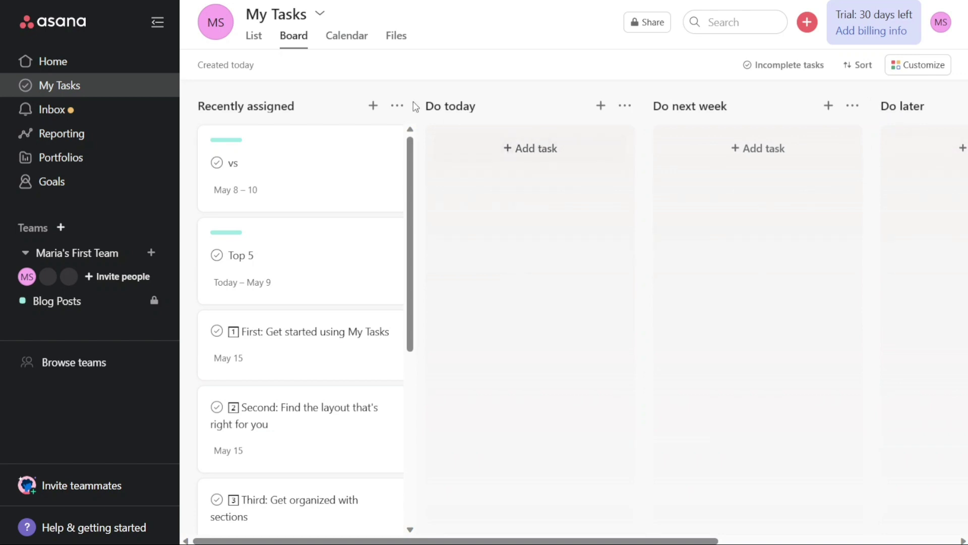
left_click(348, 40)
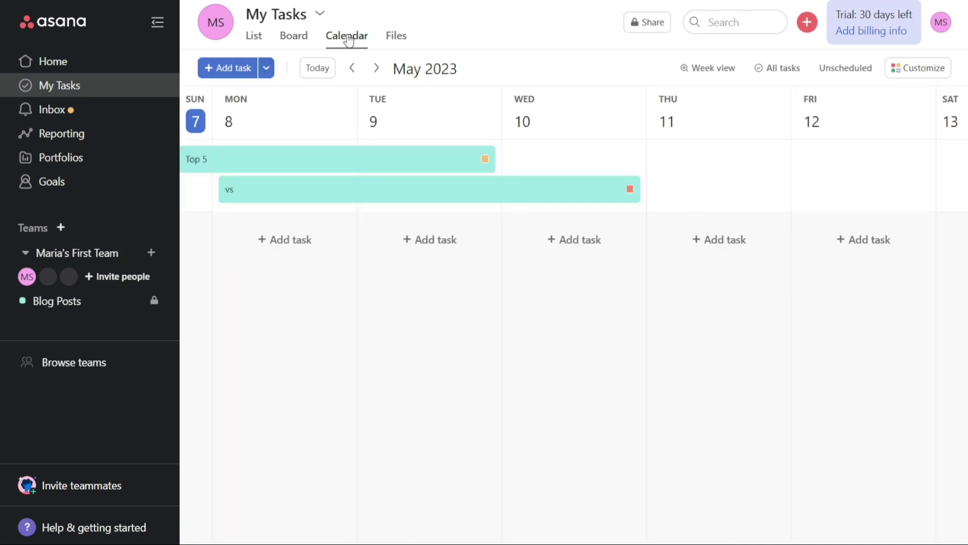
left_click(294, 41)
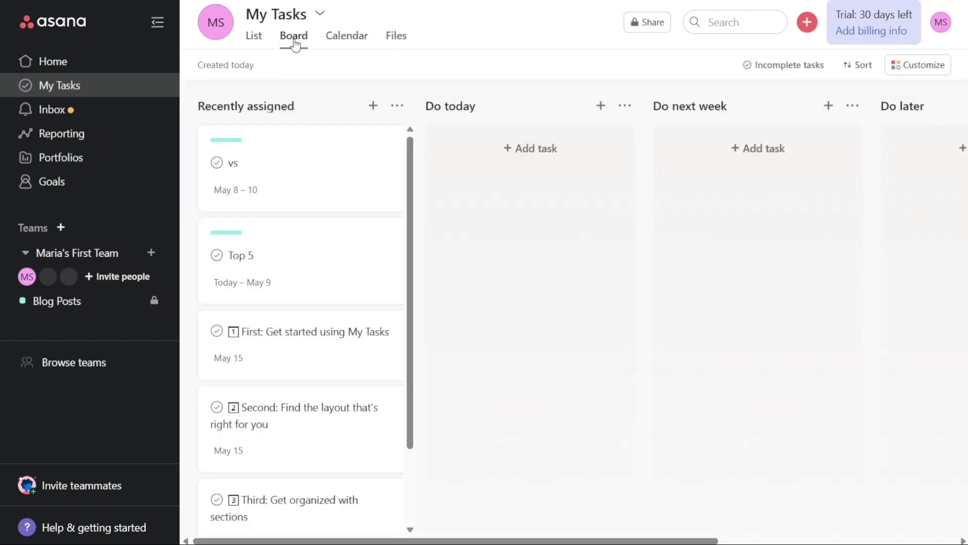
left_click(298, 161)
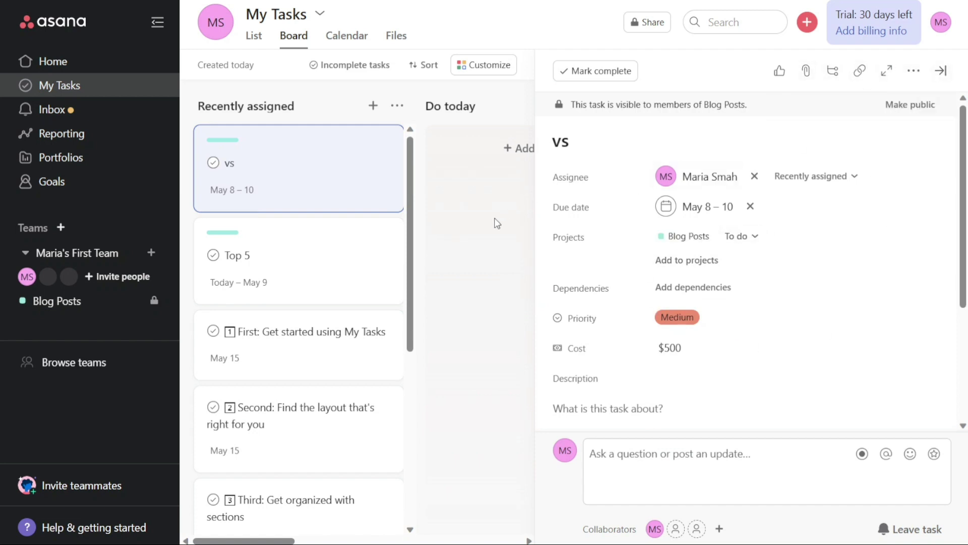
Show the Inbox with its 'Teamwork makes work happen!' and 'Recommended projects for you' notifications.
left_click(116, 120)
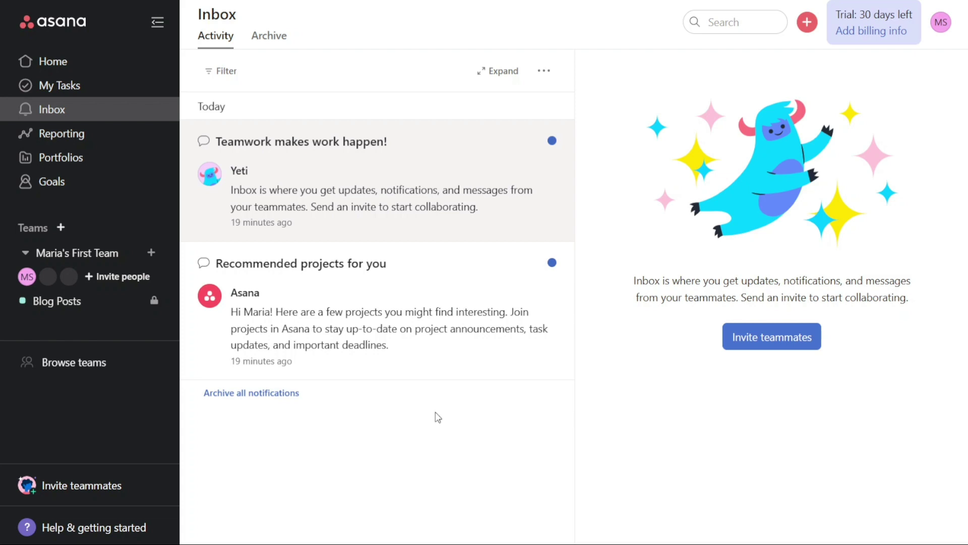
Create My First Dashboard under Reporting, then go to the Portfolios page.
left_click(106, 142)
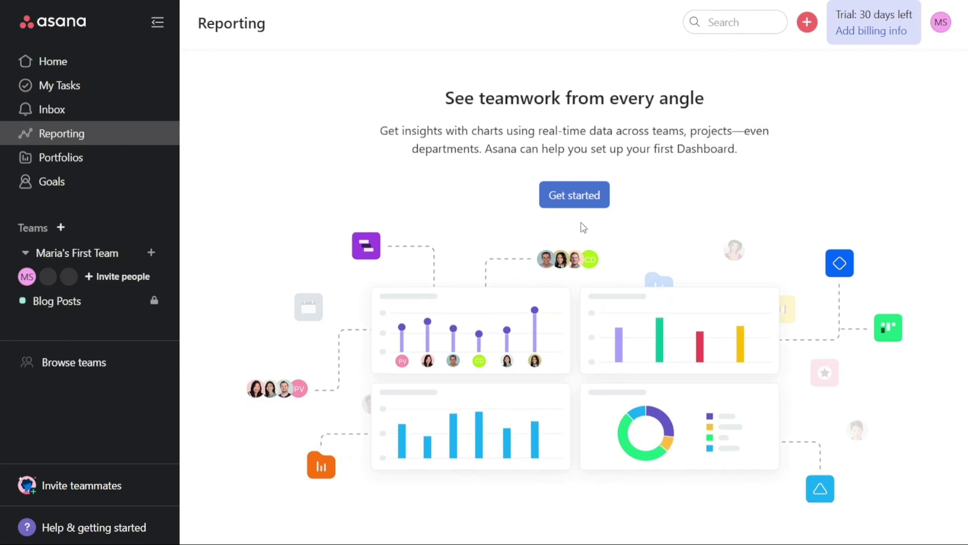
left_click(577, 202)
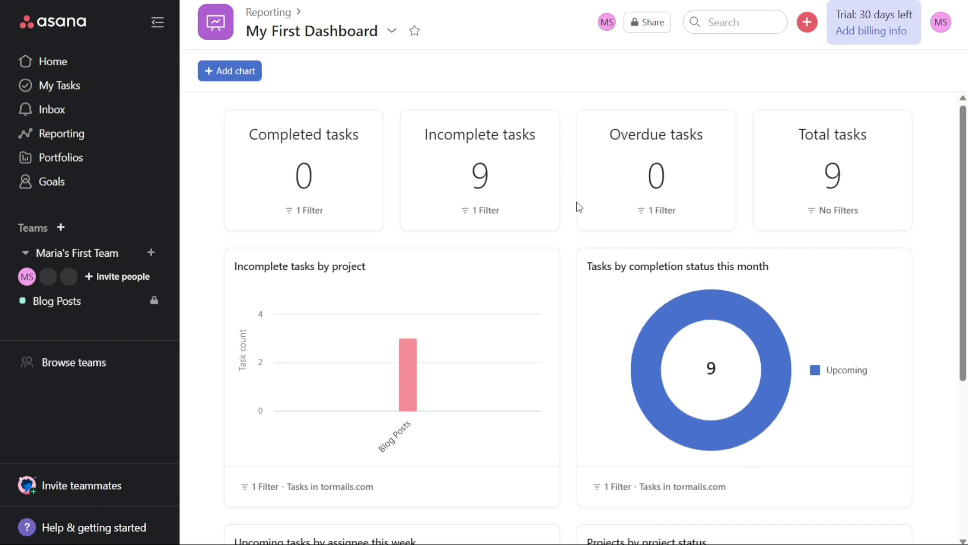
left_click(93, 170)
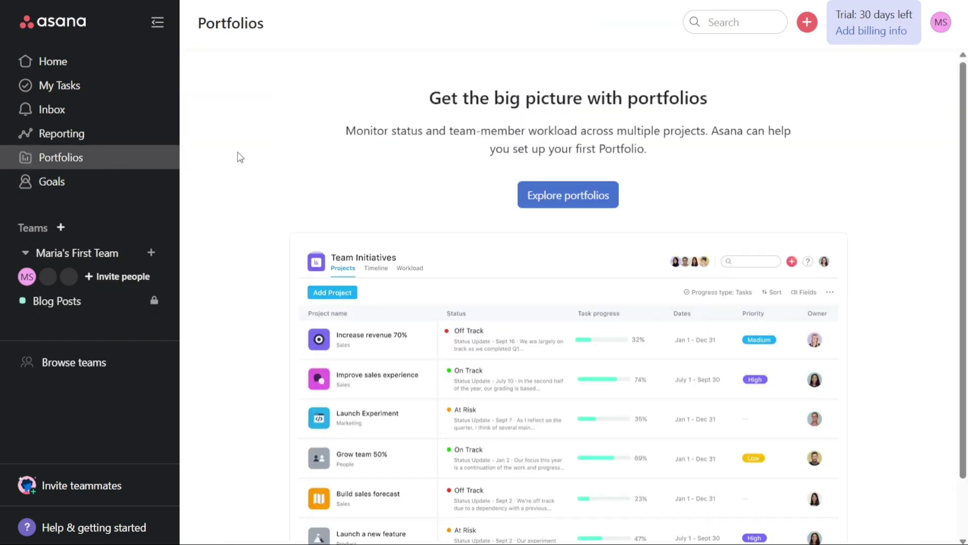
Create My first portfolio with Blog Posts, then go to the Company goals page.
left_click(570, 204)
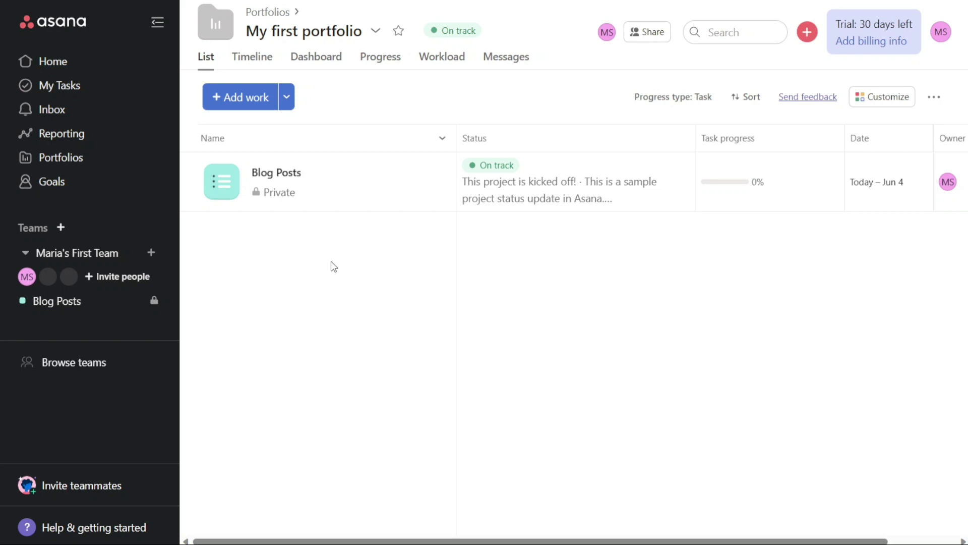
left_click(72, 186)
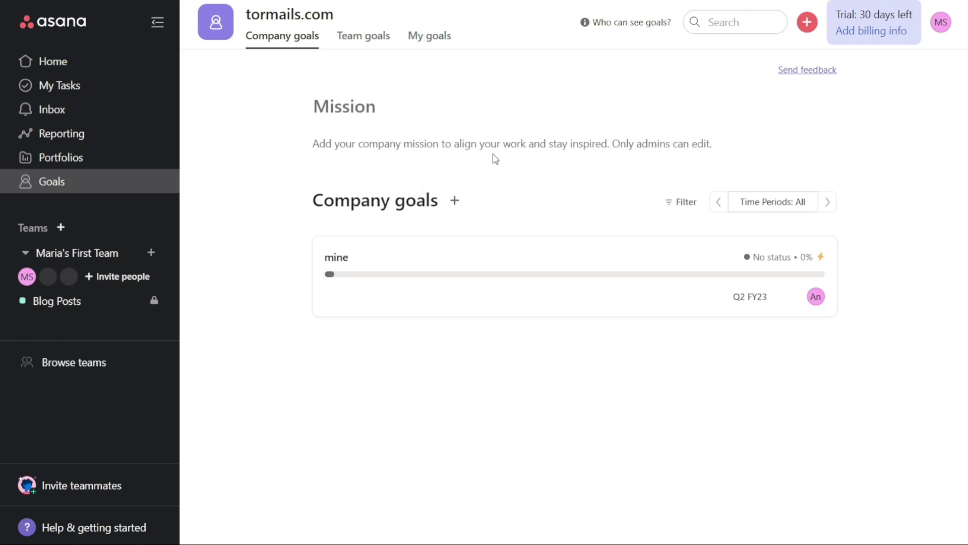
Switch to the My goals tab, then go to the team's Overview page.
left_click(432, 43)
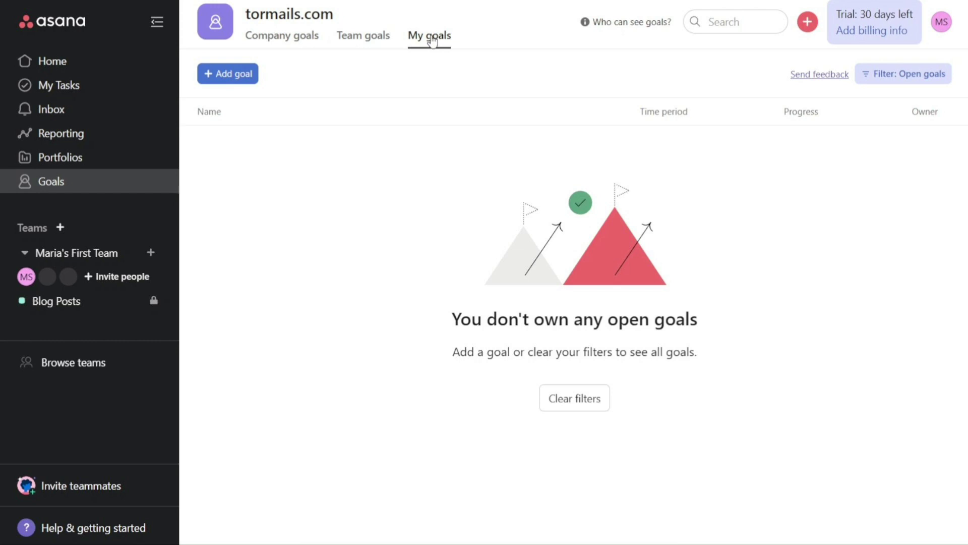
left_click(432, 40)
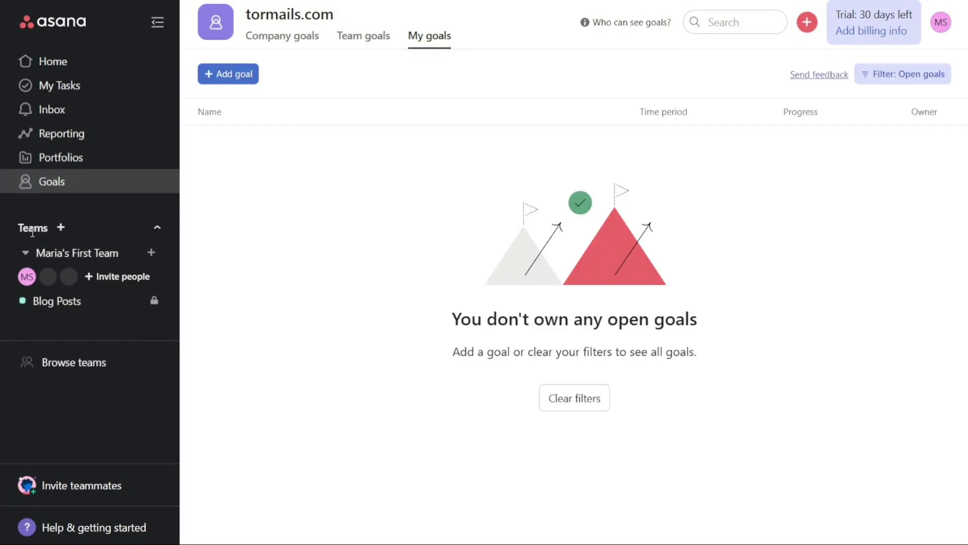
left_click(59, 256)
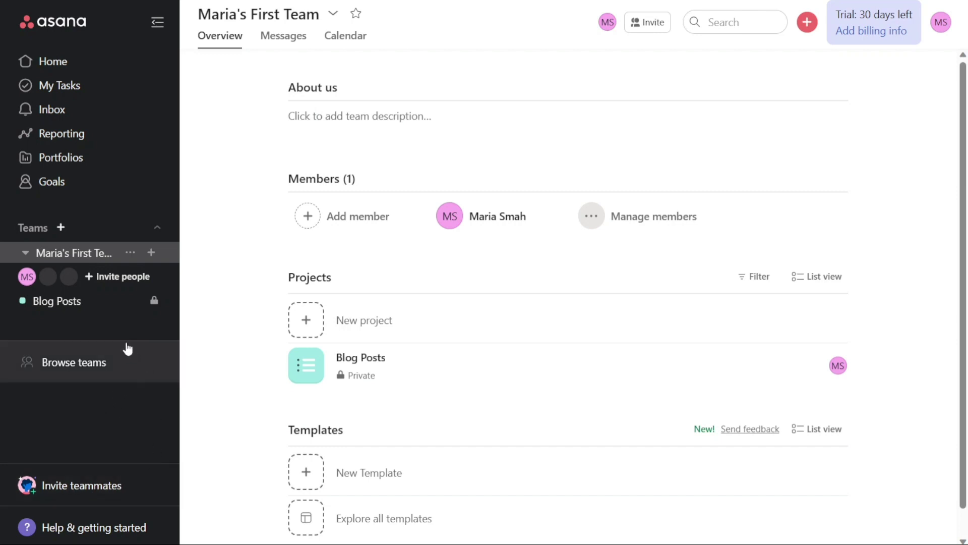
Show the Blog Posts list with its $950 cost total, and dismiss the Teams + menu.
left_click(70, 303)
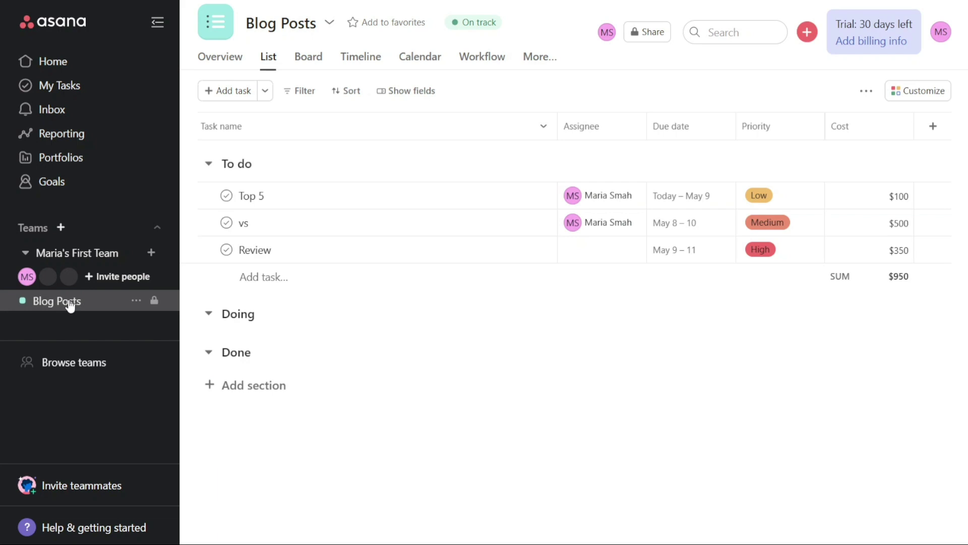
left_click(61, 228)
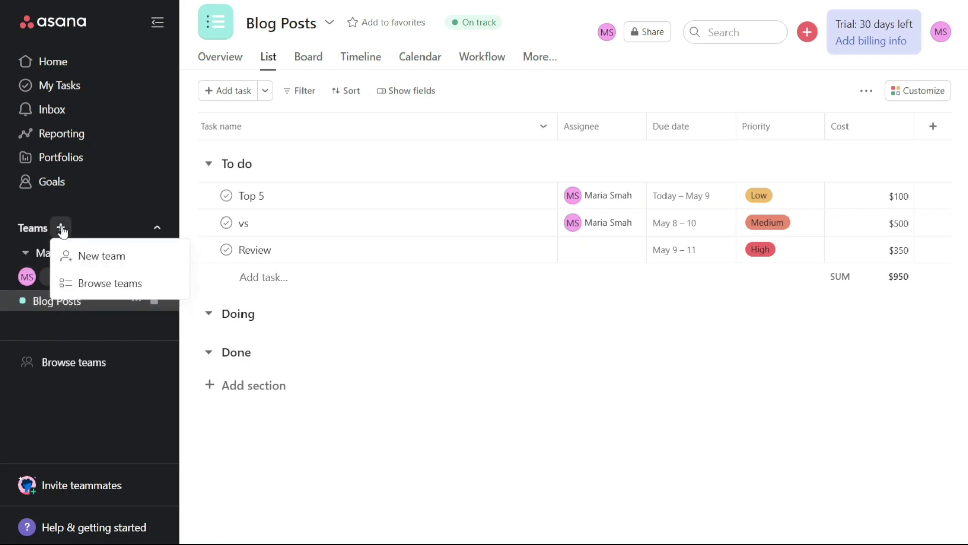
left_click(139, 213)
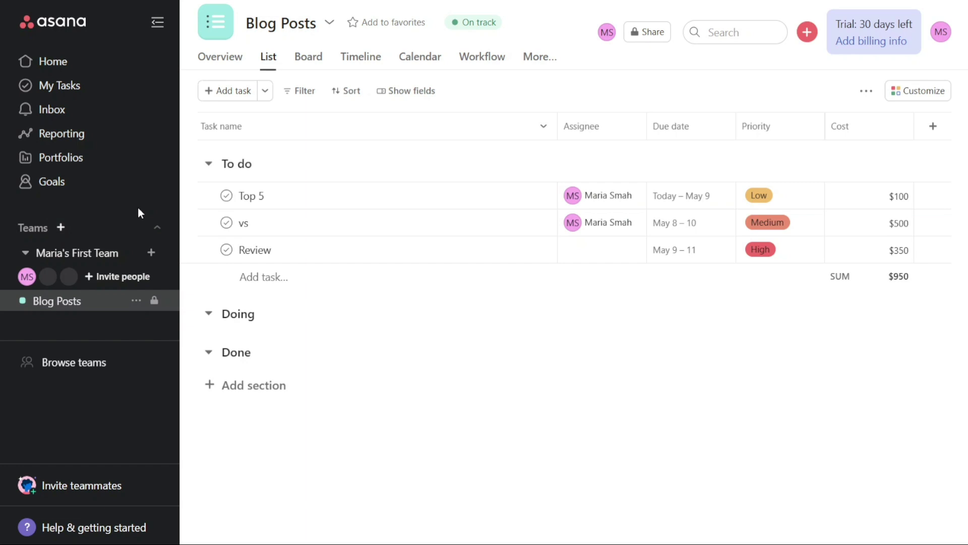
left_click(115, 484)
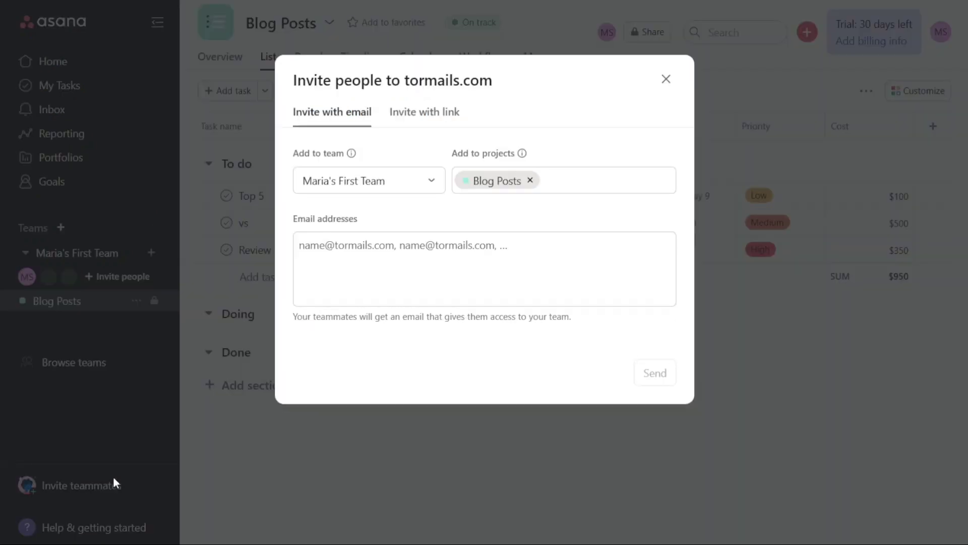
left_click(210, 496)
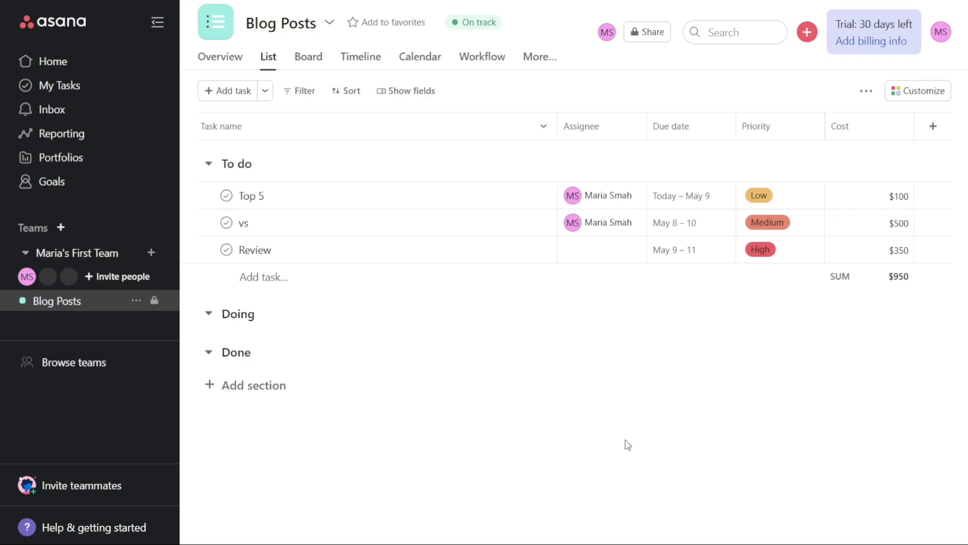
From the red + Create menu, choose to create a new Project.
left_click(807, 33)
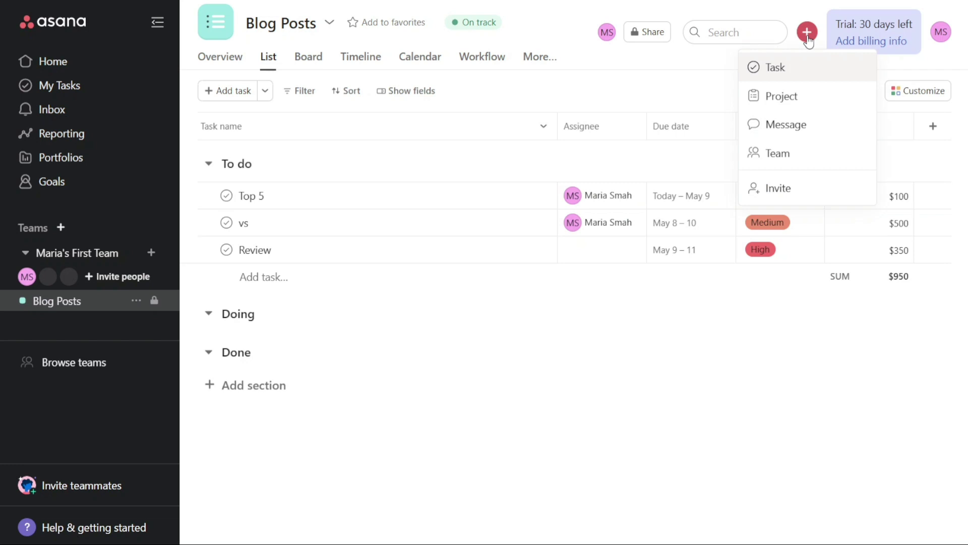
left_click(797, 99)
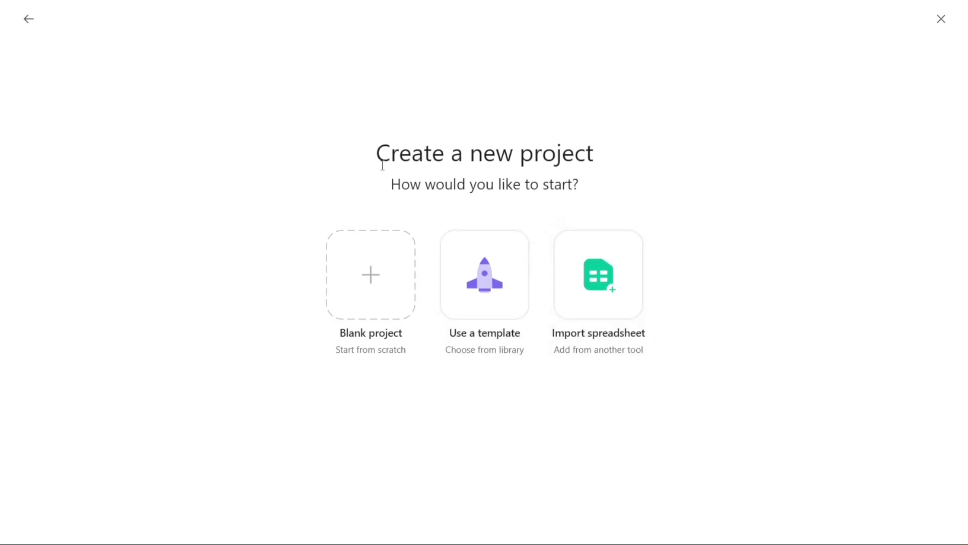
Create a blank project named 'Web Dev' with List as the default view, then open it.
left_click(376, 273)
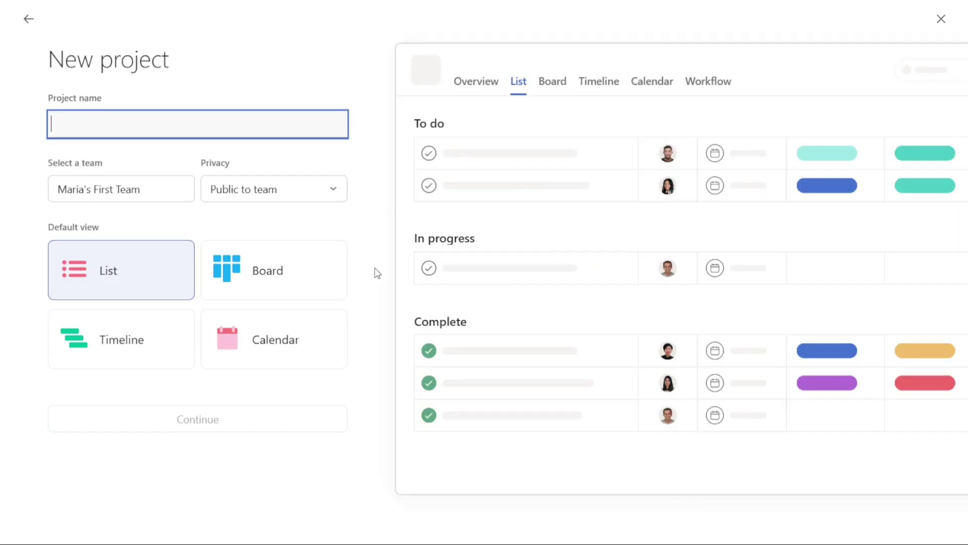
type("W")
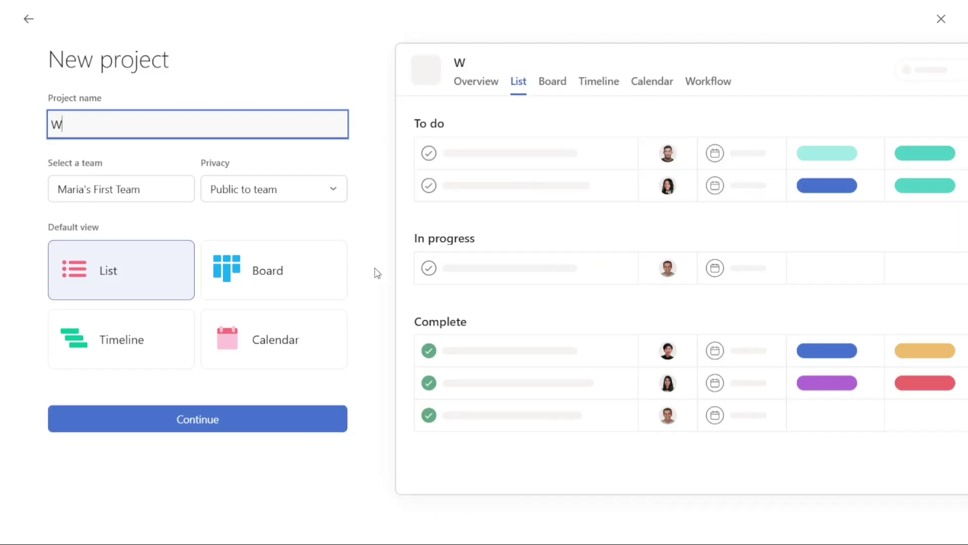
type("eb Dev")
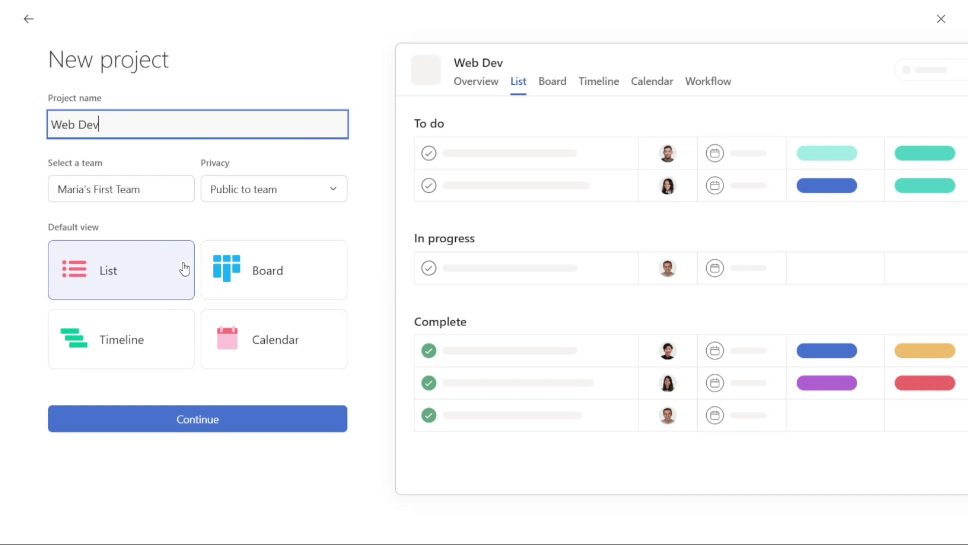
left_click(205, 424)
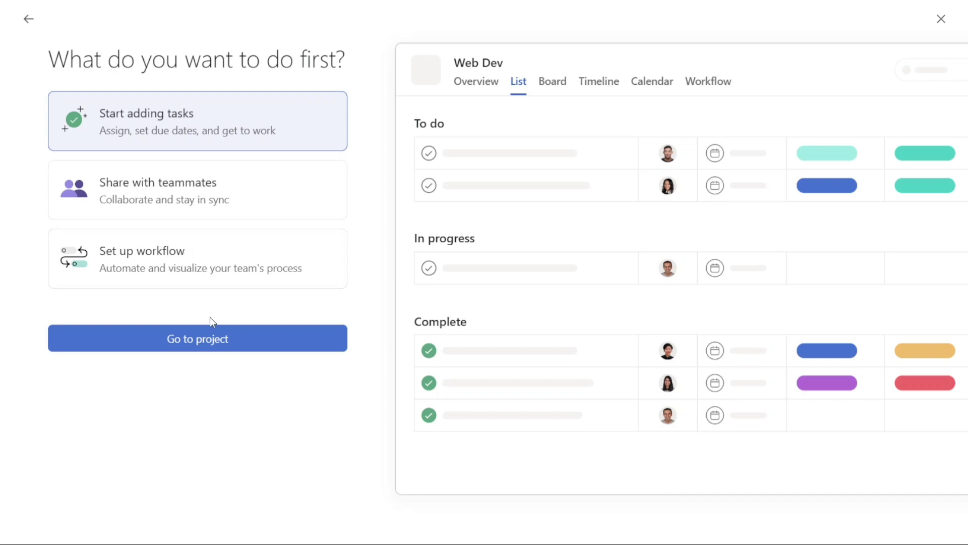
left_click(191, 341)
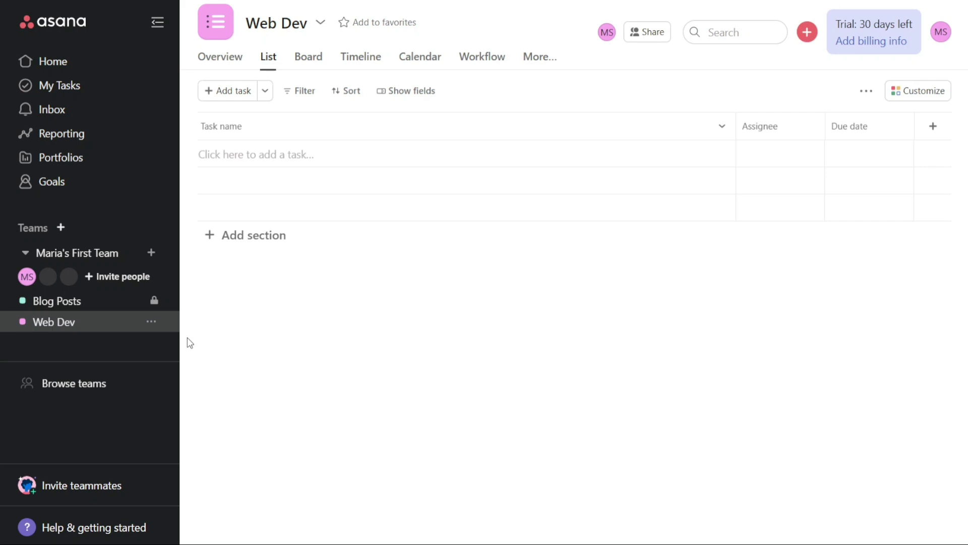
left_click(302, 64)
left_click(352, 61)
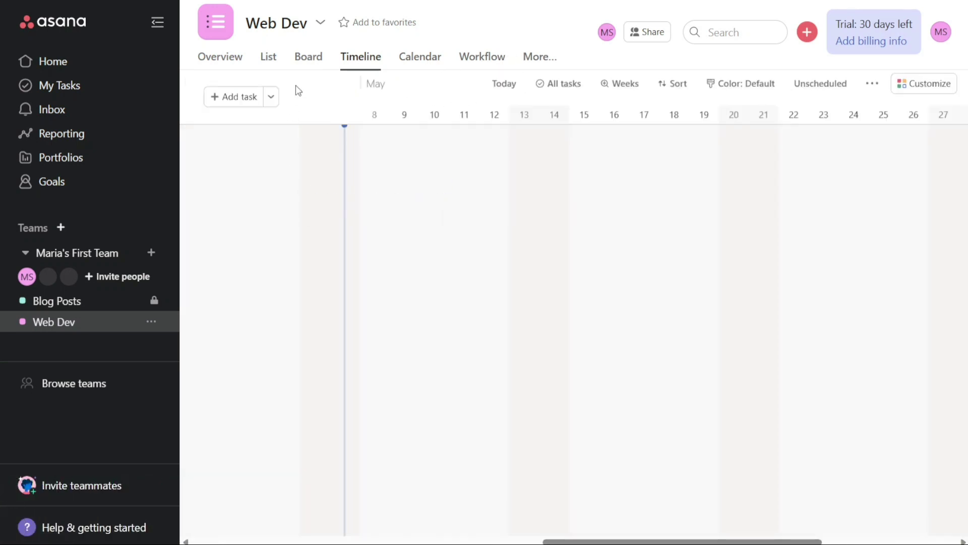
left_click(269, 57)
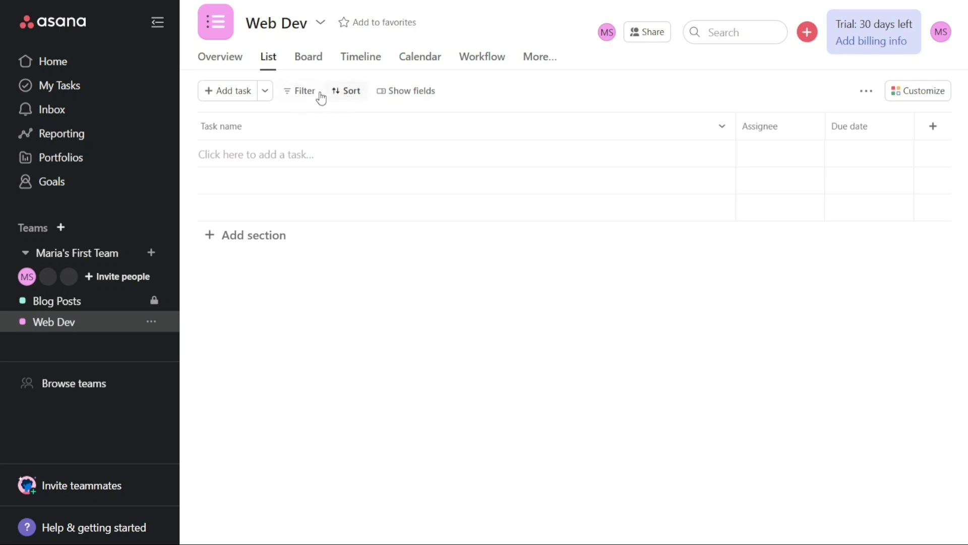
Check the list's shown fields, then add a new form from the Customize panel's Forms section.
left_click(409, 101)
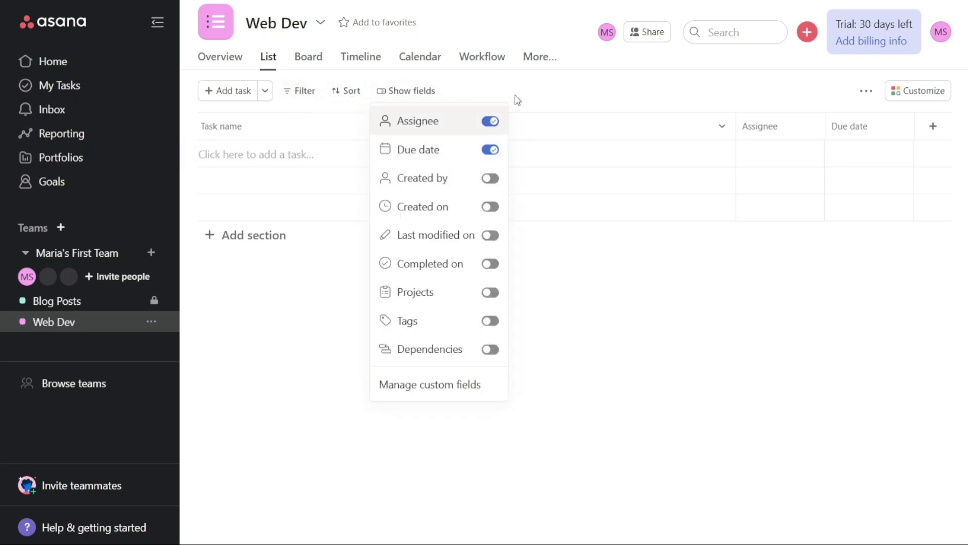
left_click(551, 103)
left_click(933, 94)
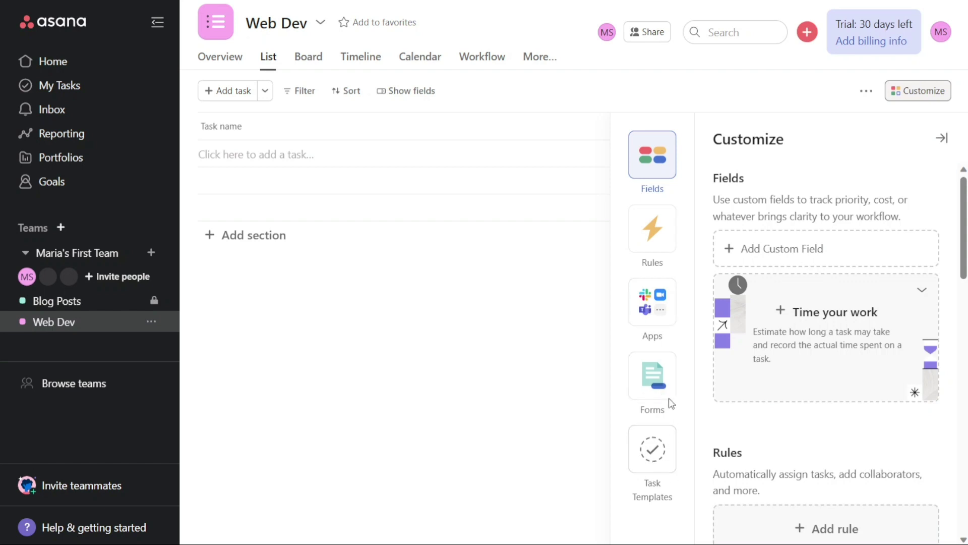
left_click(659, 383)
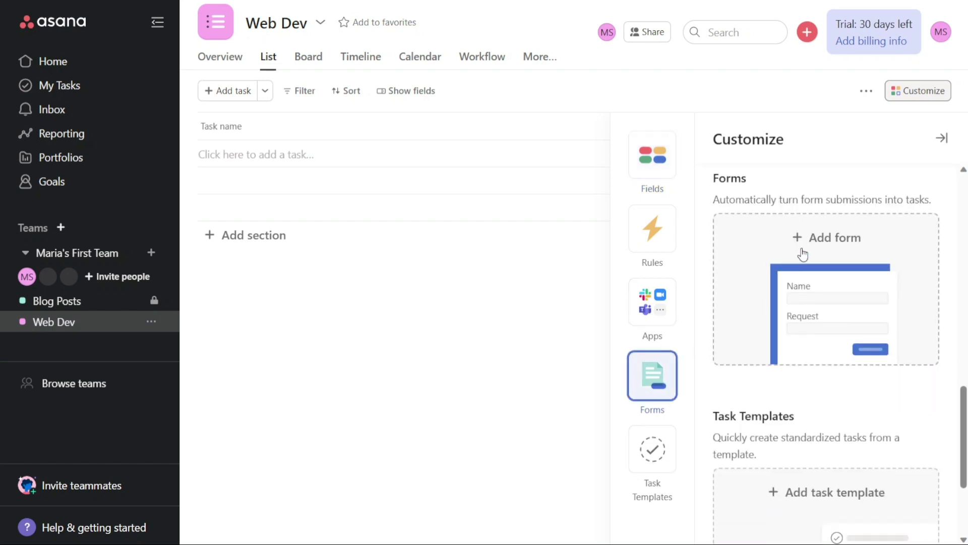
left_click(839, 243)
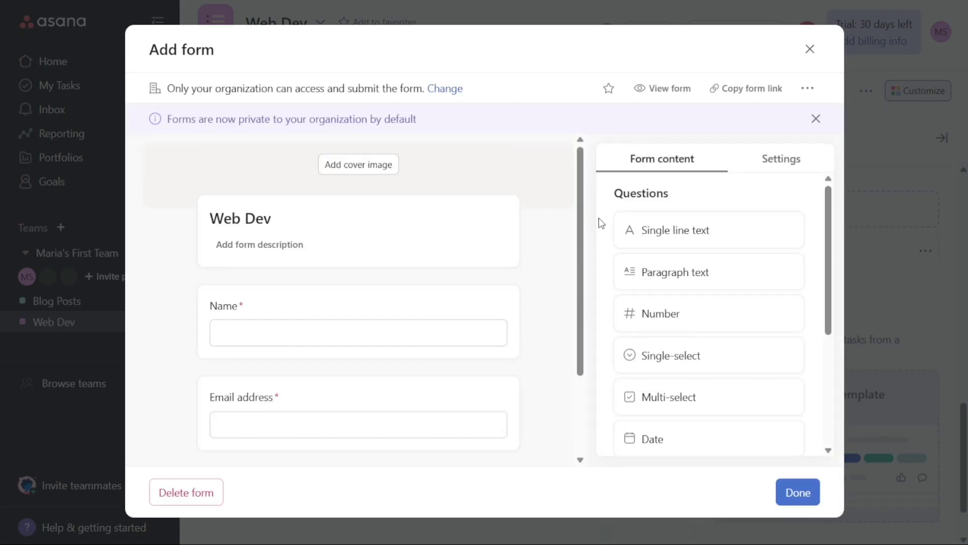
Review the Web Dev form title and its Name and Email address questions.
scroll(582, 217, "down", 1)
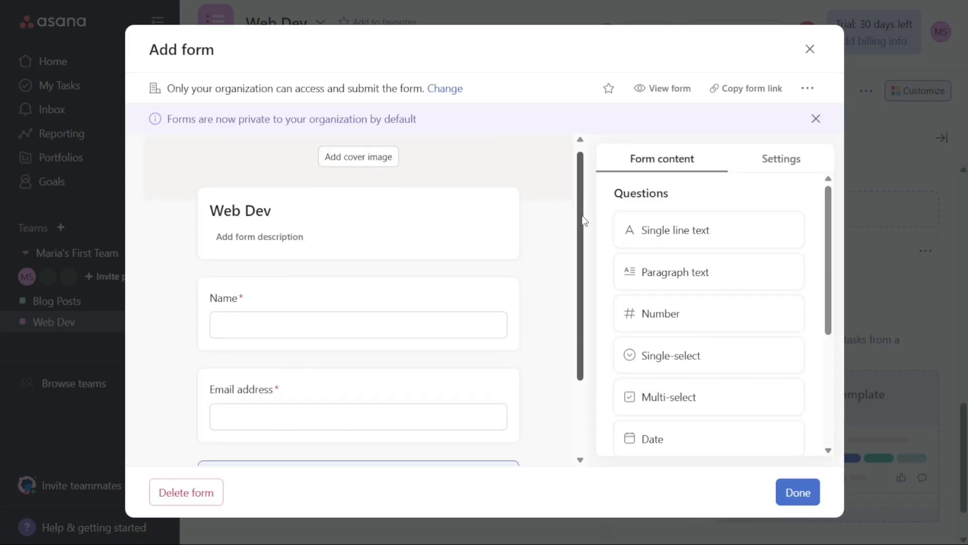
left_click(279, 195)
left_click(549, 259)
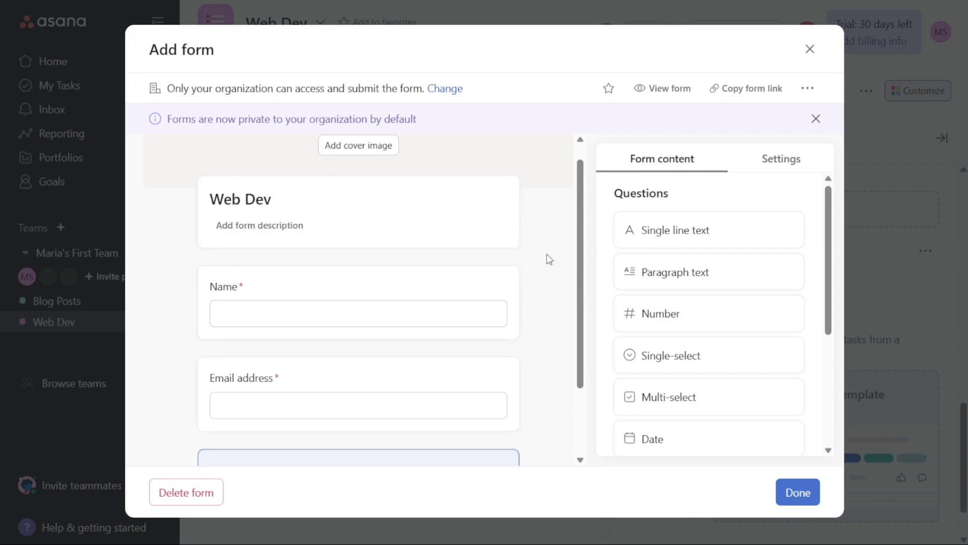
left_click_drag(580, 259, 582, 276)
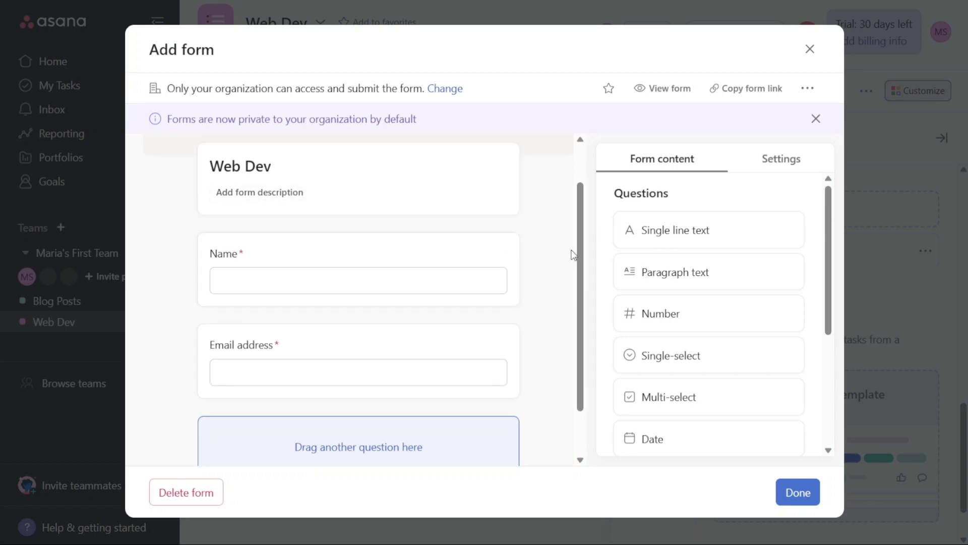
left_click_drag(579, 251, 580, 279)
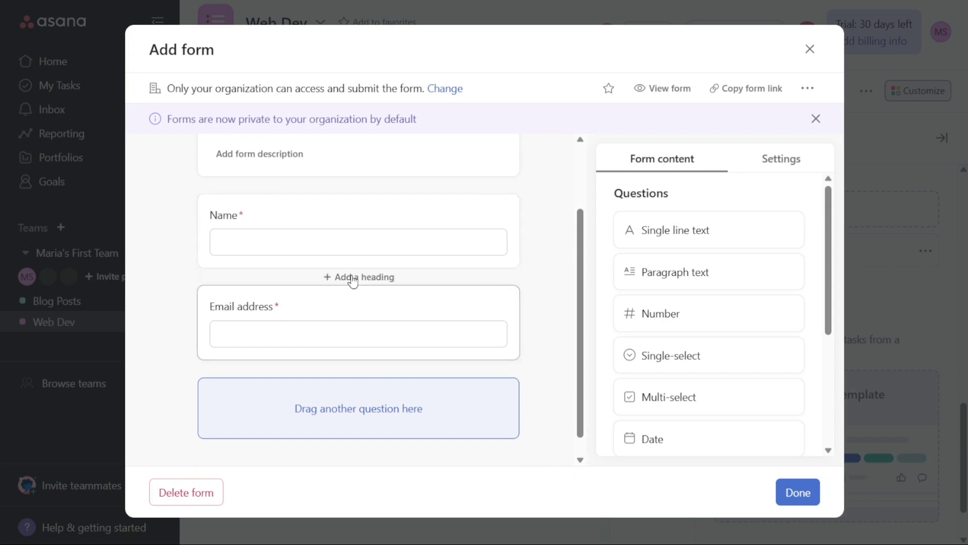
left_click(396, 221)
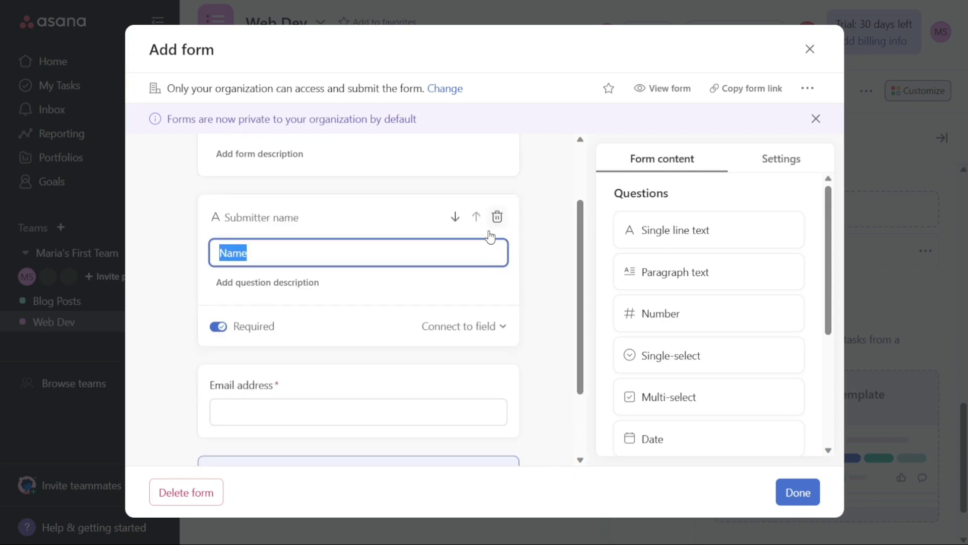
left_click(396, 377)
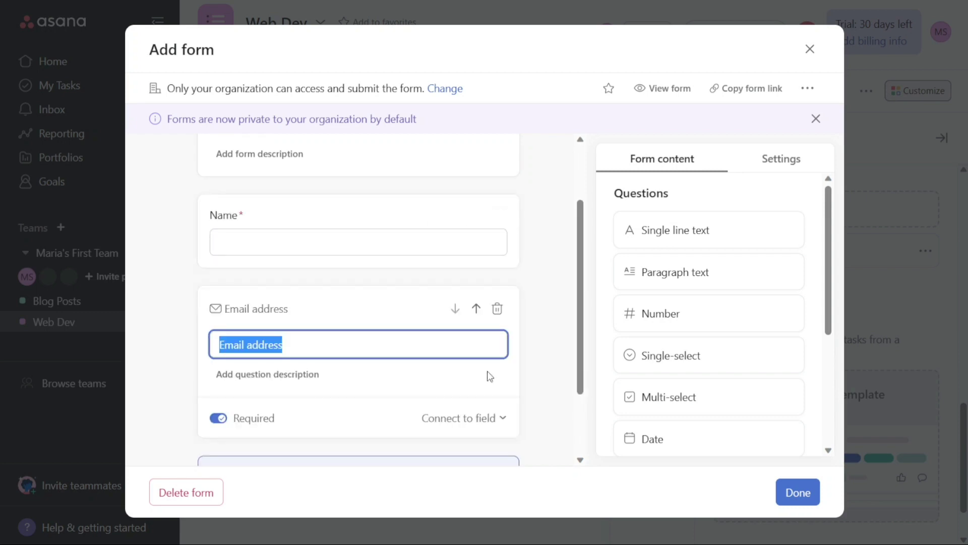
left_click(543, 320)
Add a Single line text 'New question' after Email address and copy the form link.
left_click_drag(691, 232, 403, 426)
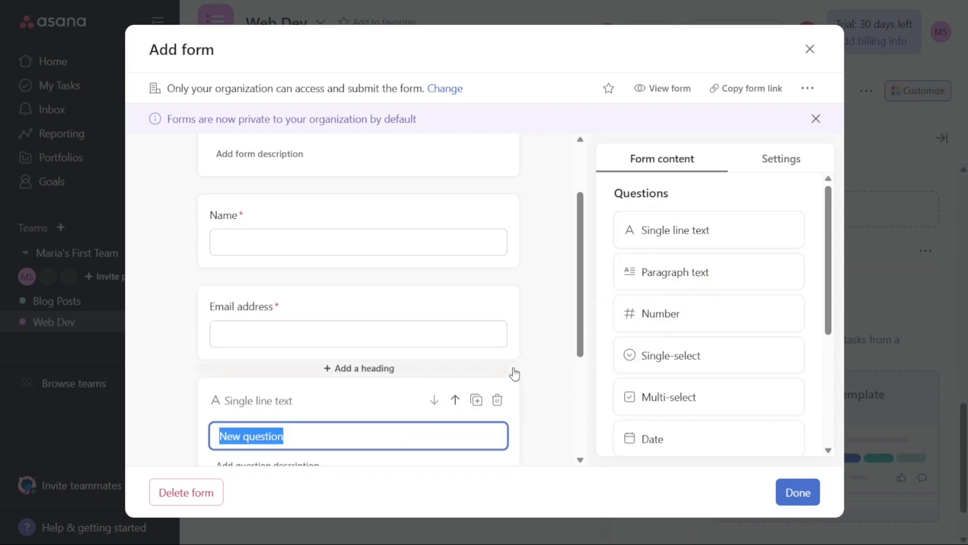
left_click(544, 364)
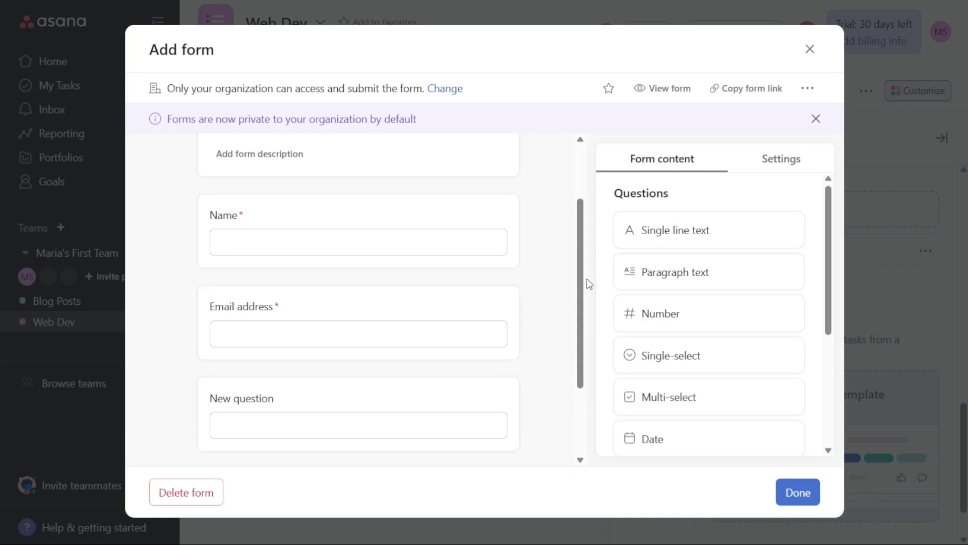
left_click_drag(585, 280, 583, 253)
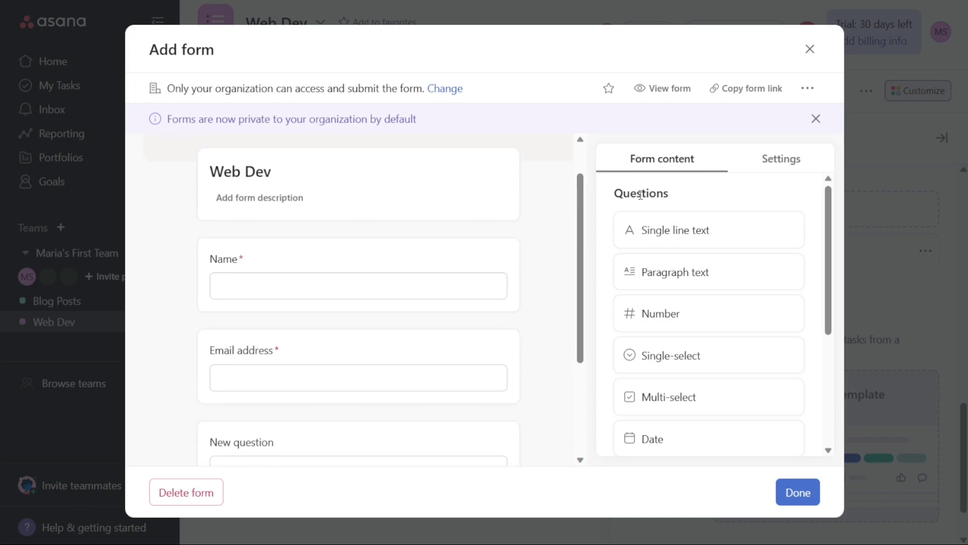
left_click(750, 94)
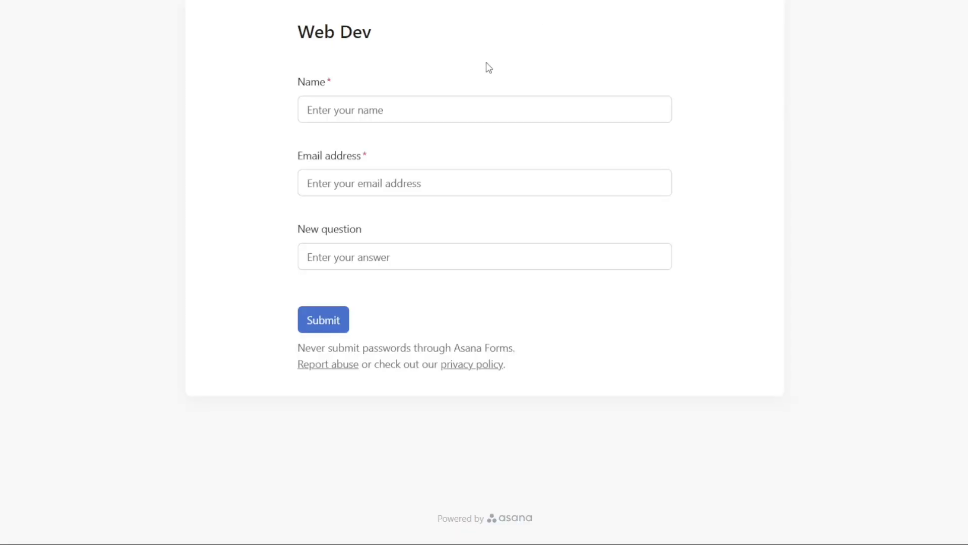
Try the live form's Name, Email address and New question fields, then close the Add form dialog.
left_click(378, 112)
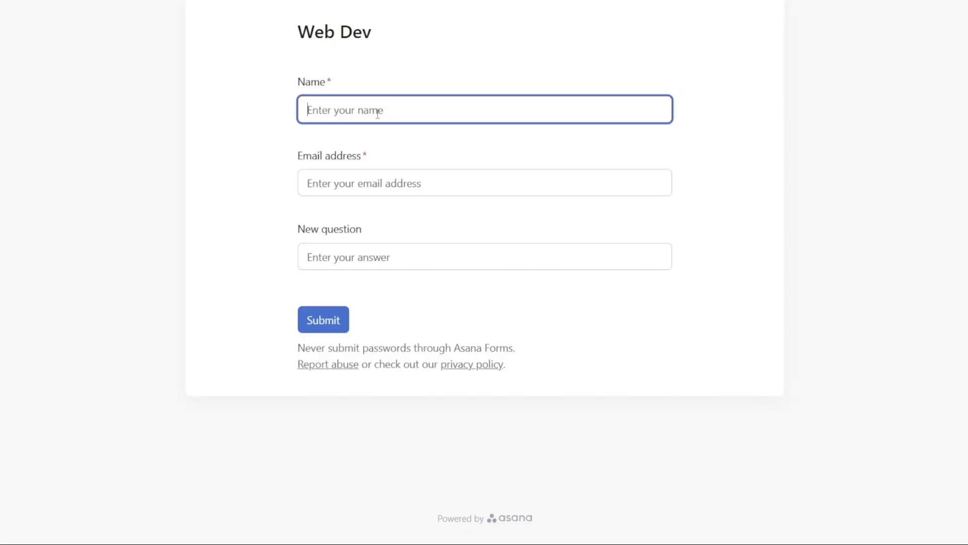
left_click(393, 174)
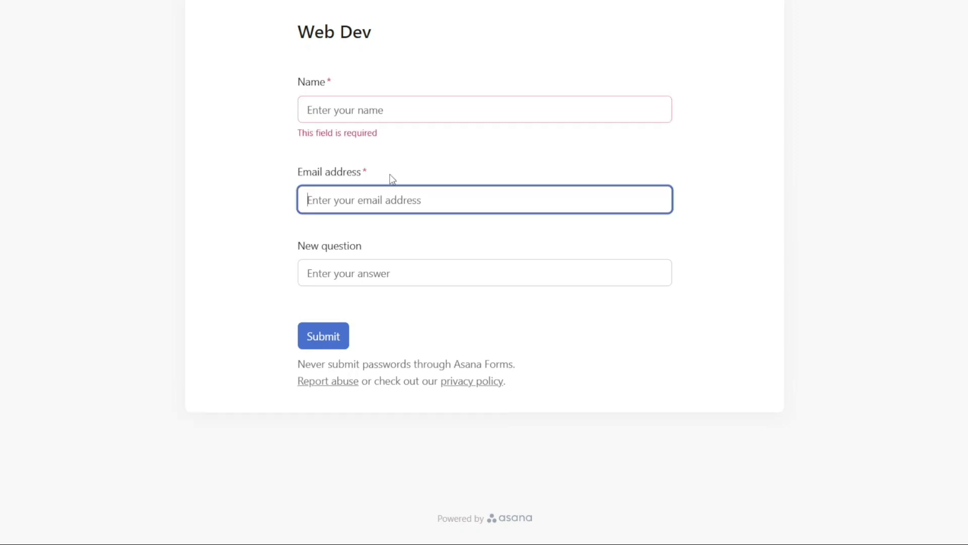
left_click(378, 261)
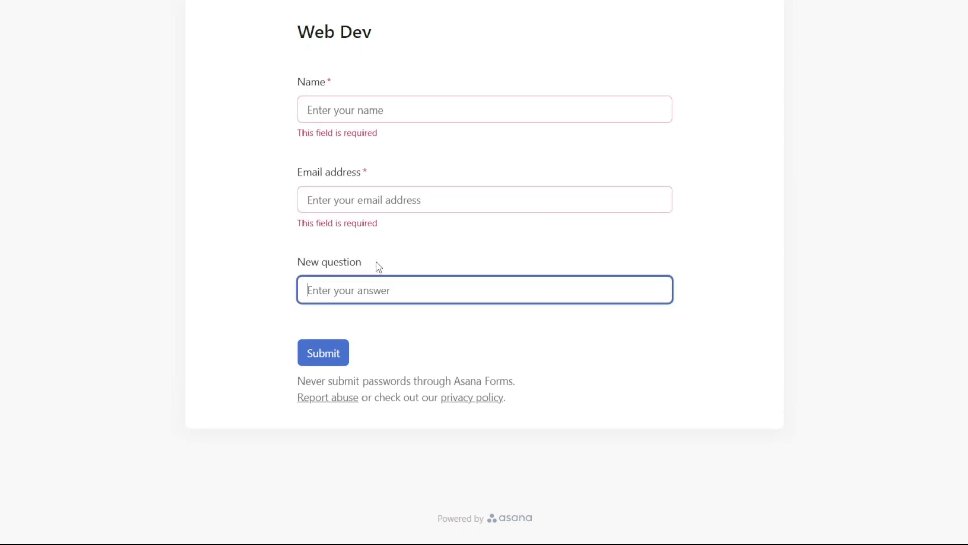
left_click(388, 330)
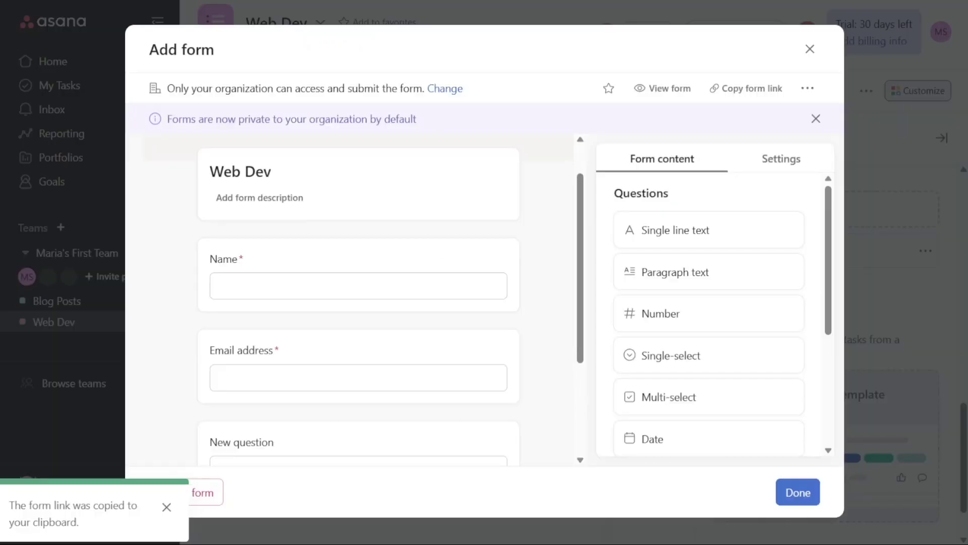
left_click(810, 49)
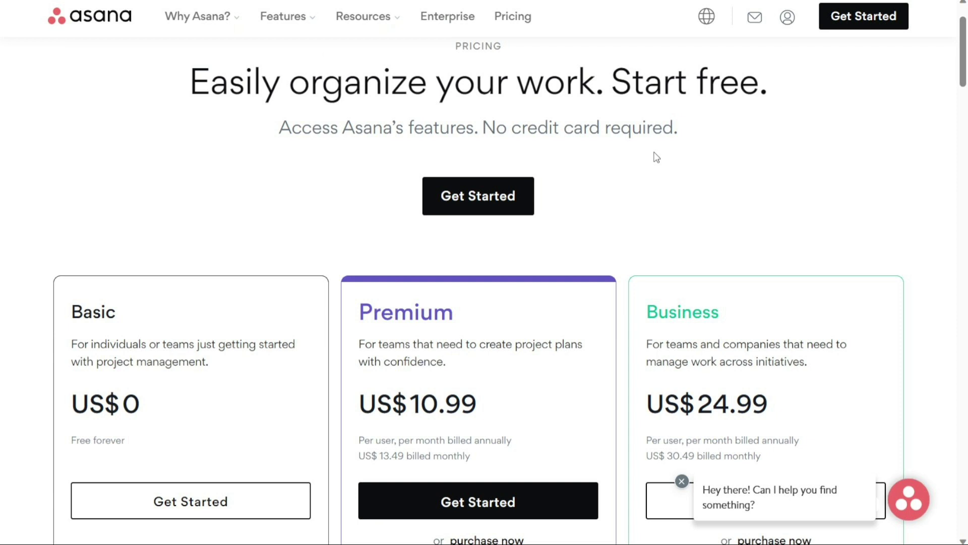
Scroll through the pricing page comparing Basic, Premium and Business plan features.
scroll(656, 158, "down", 3)
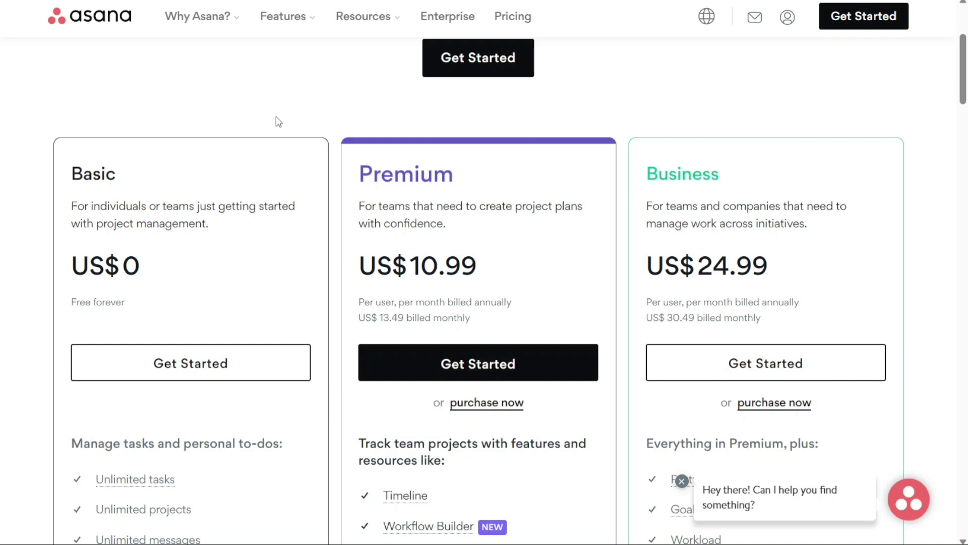
scroll(278, 122, "down", 1)
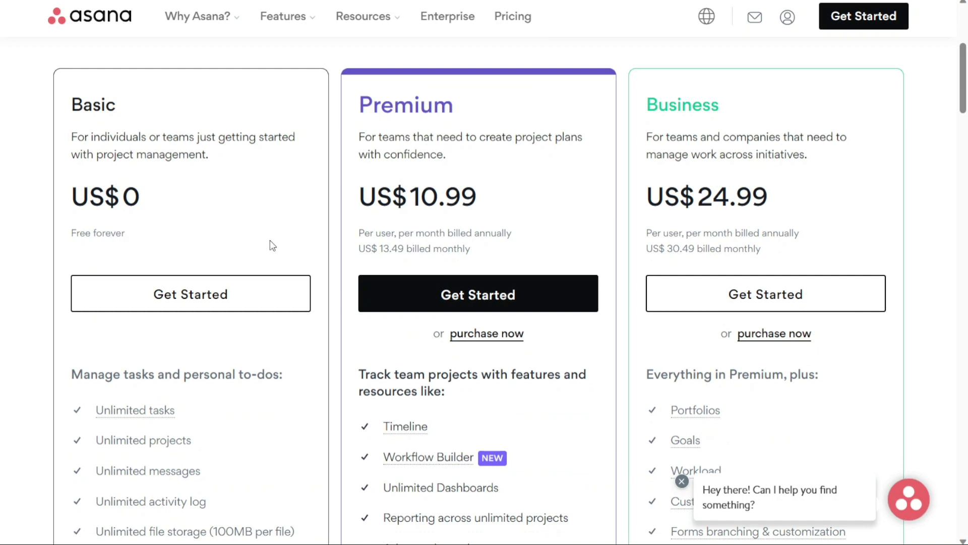
scroll(270, 244, "down", 2)
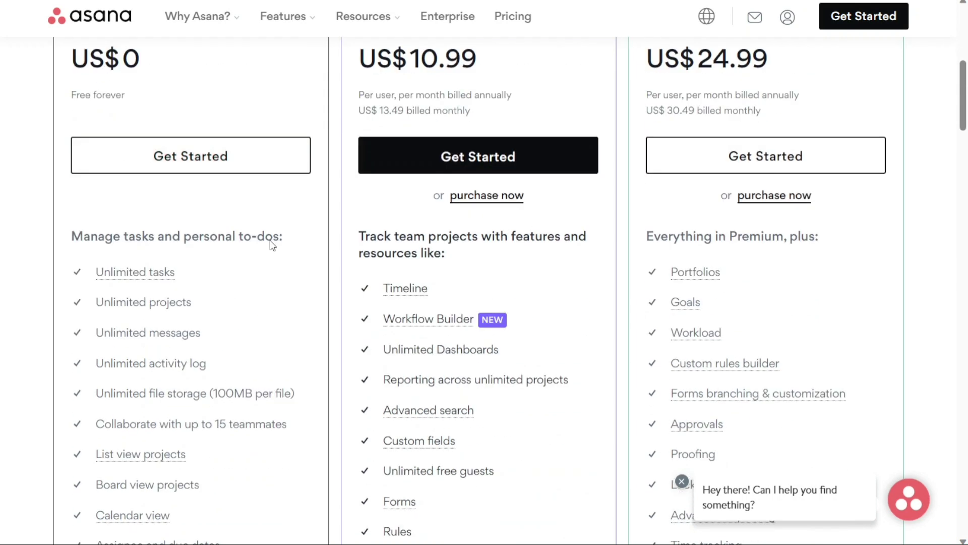
scroll(272, 245, "down", 1)
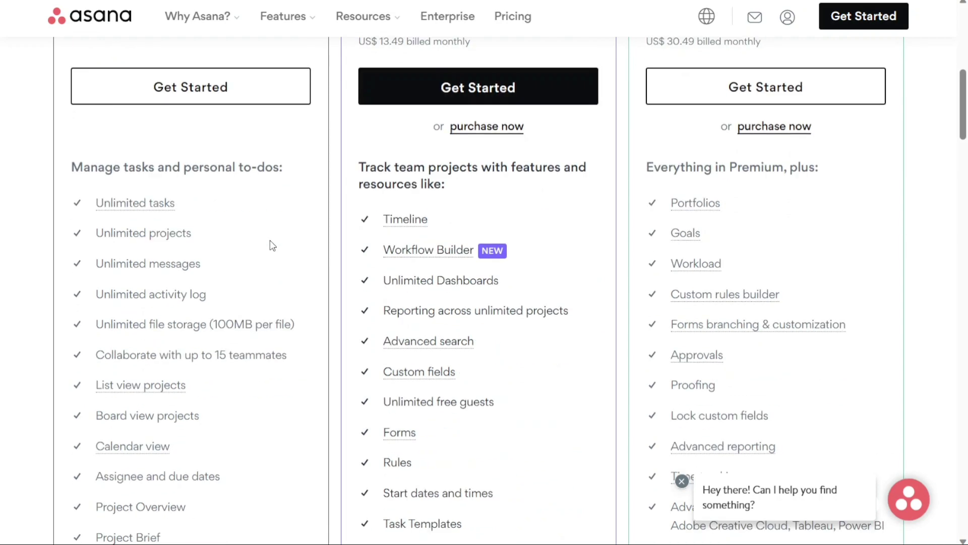
scroll(272, 246, "down", 1)
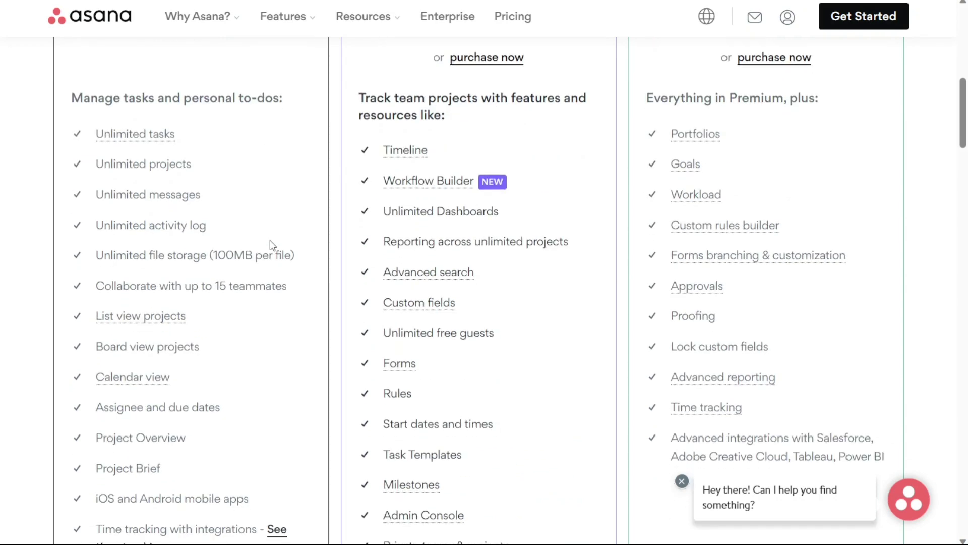
scroll(270, 240, "up", 5)
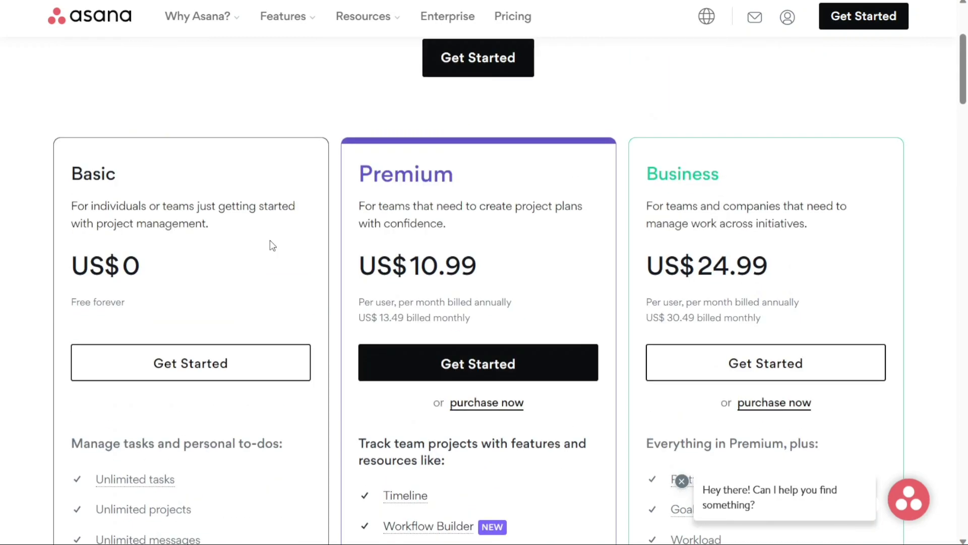
scroll(271, 241, "up", 2)
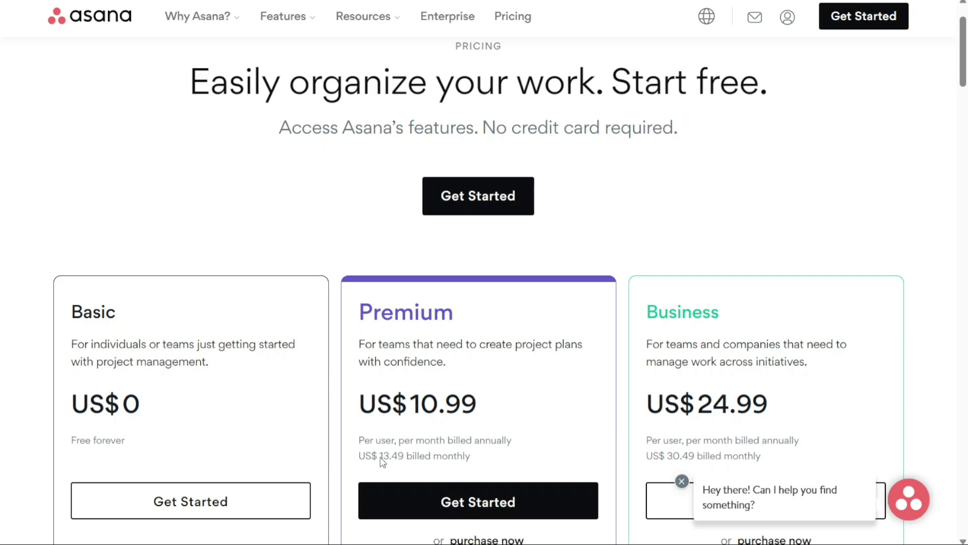
Highlight Premium's US$13.49 billed-monthly price and keep reviewing the plans.
left_click_drag(379, 456, 473, 460)
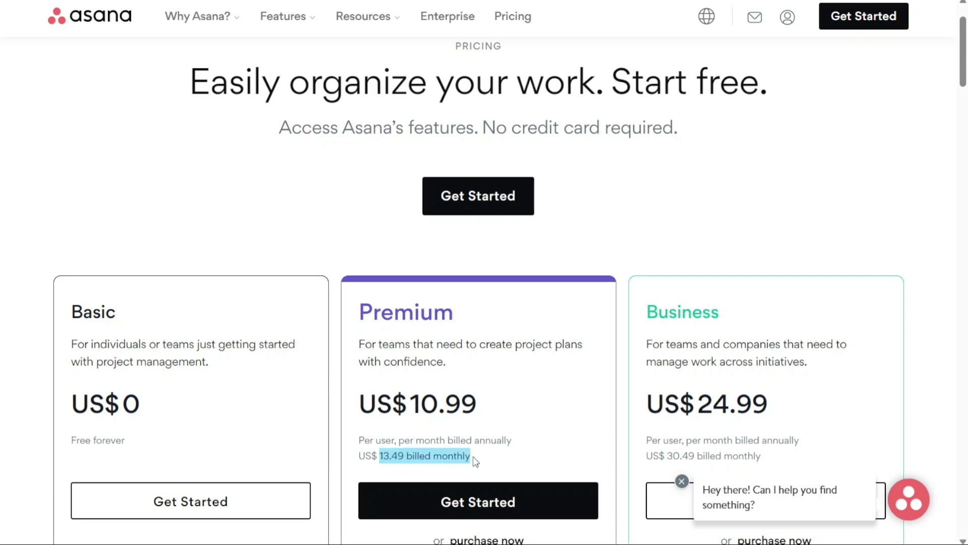
left_click(557, 380)
scroll(557, 381, "down", 6)
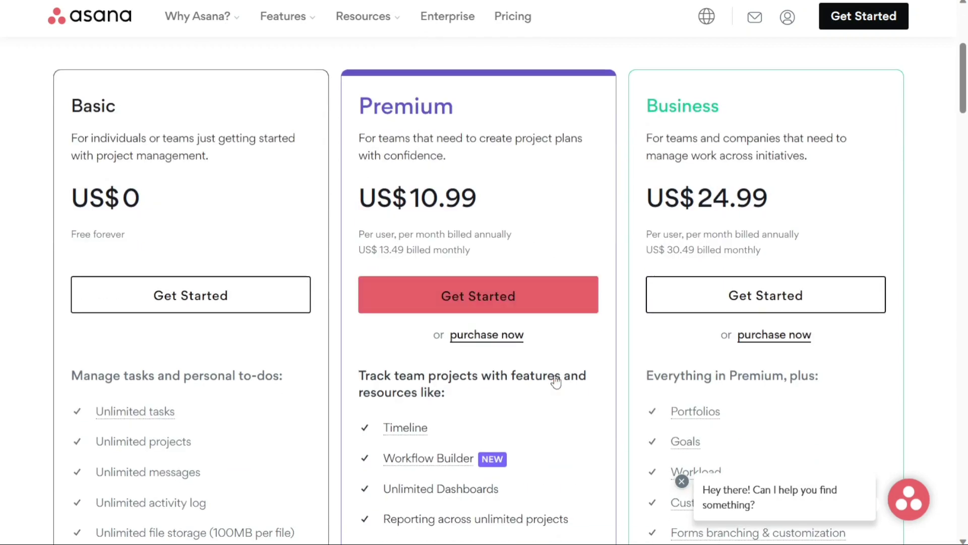
scroll(556, 380, "down", 4)
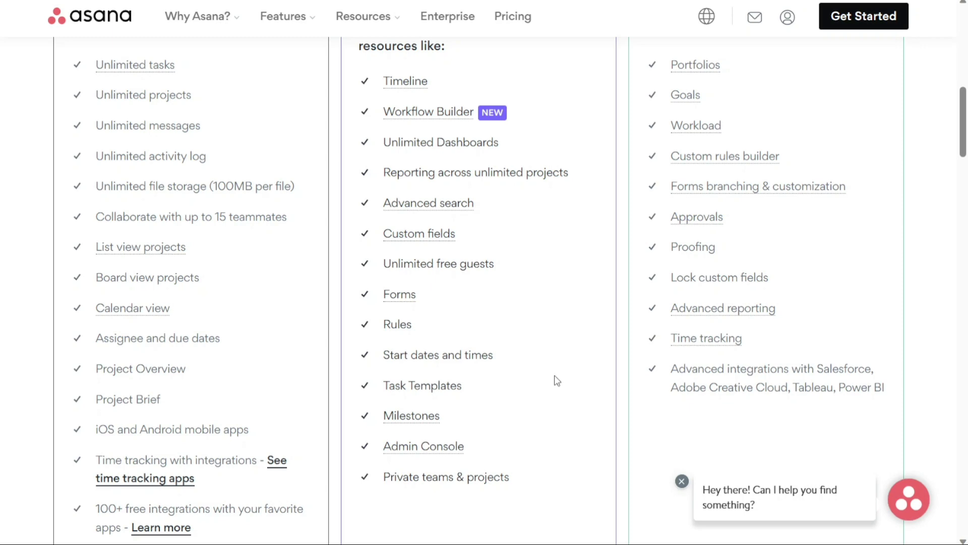
scroll(557, 381, "up", 7)
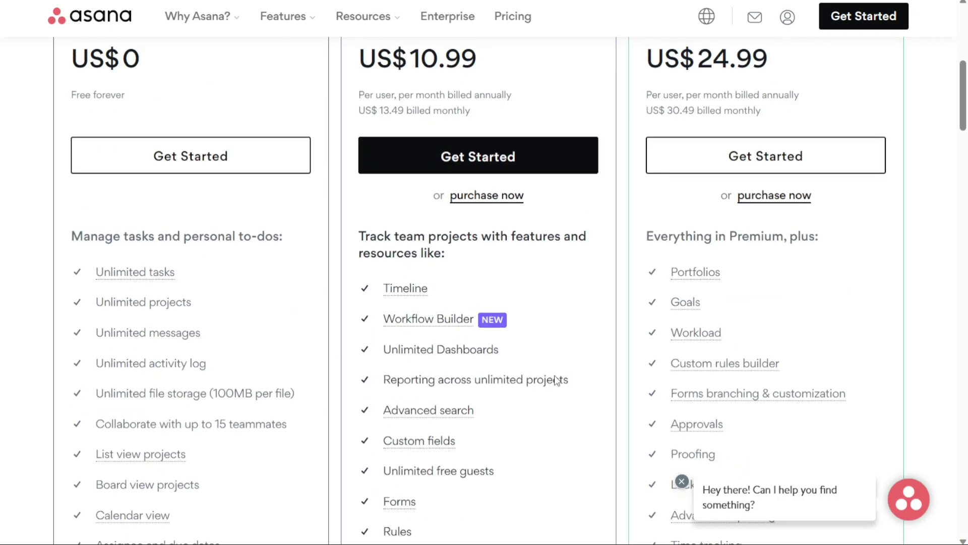
scroll(557, 381, "up", 1)
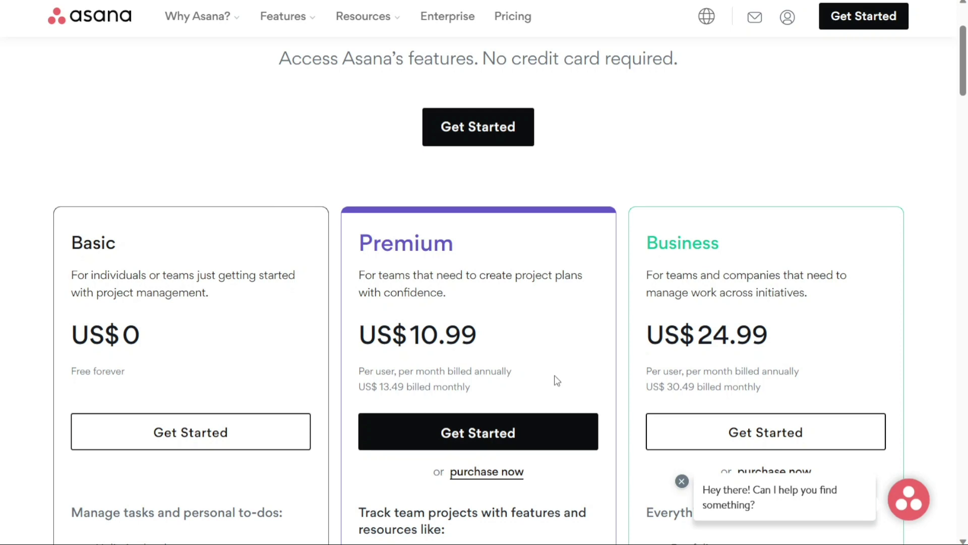
scroll(557, 381, "down", 5)
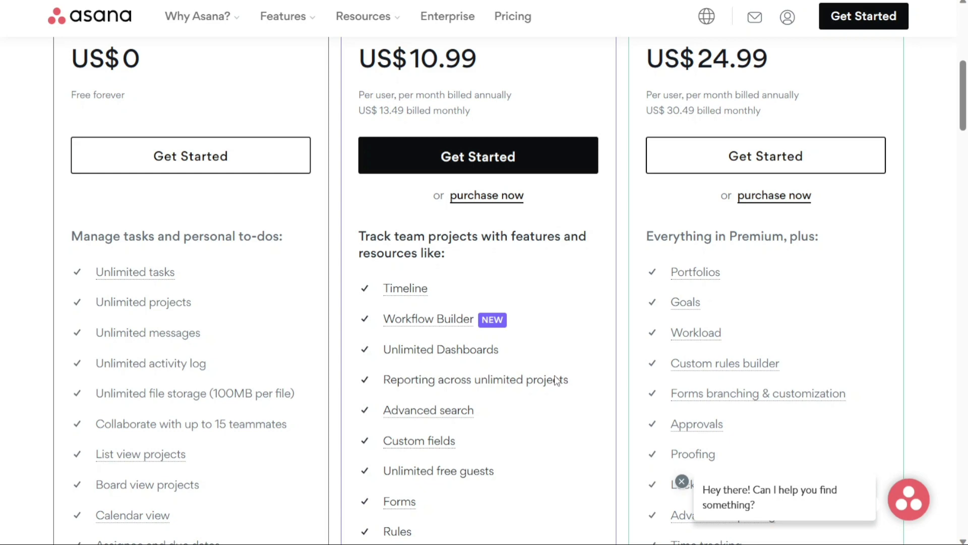
scroll(557, 381, "up", 4)
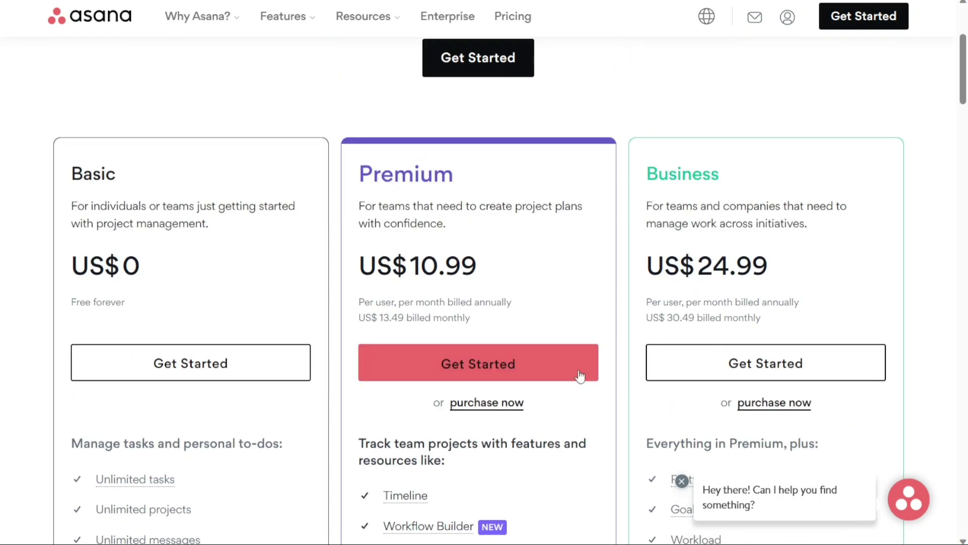
Dismiss the chat greeting and highlight the Business plan's US$30.49 monthly price.
left_click(681, 481)
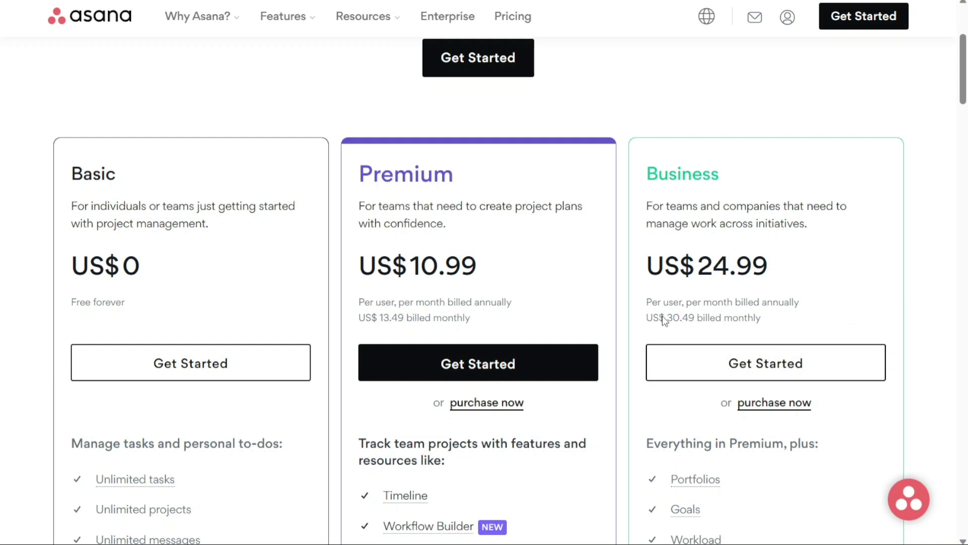
left_click_drag(662, 318, 762, 322)
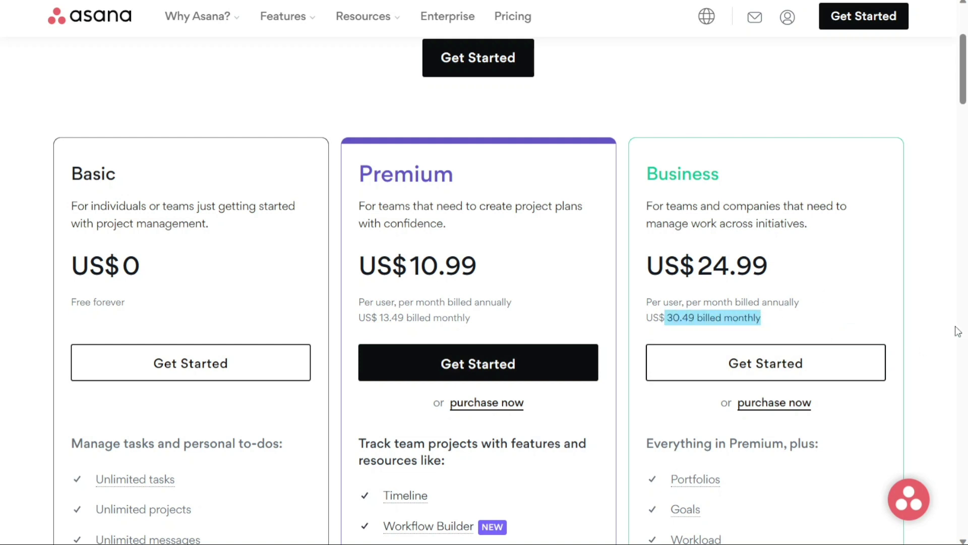
left_click(914, 331)
scroll(914, 332, "down", 4)
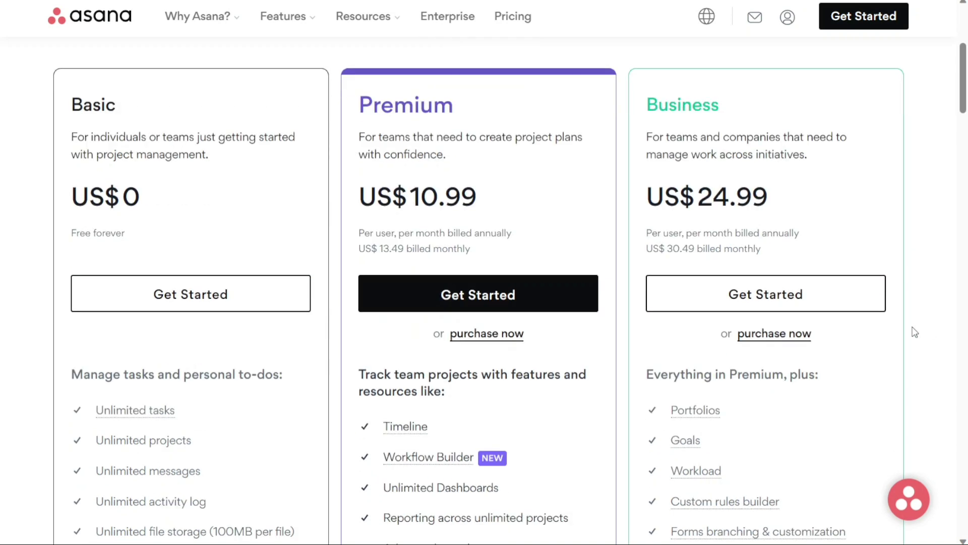
scroll(915, 332, "down", 3)
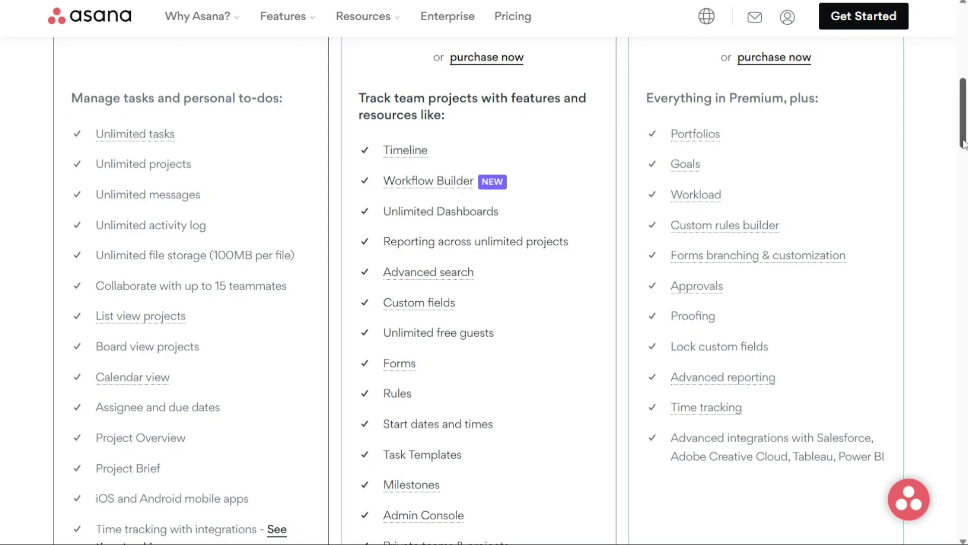
Find and highlight the 'No credit card required' note on the pricing page.
scroll(948, 131, "up", 5)
scroll(948, 100, "up", 5)
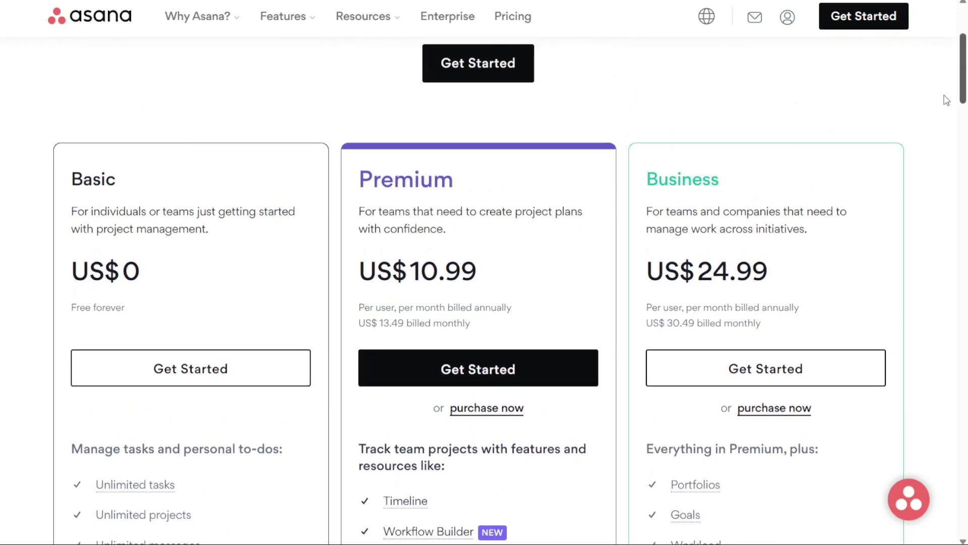
scroll(943, 76, "down", 1)
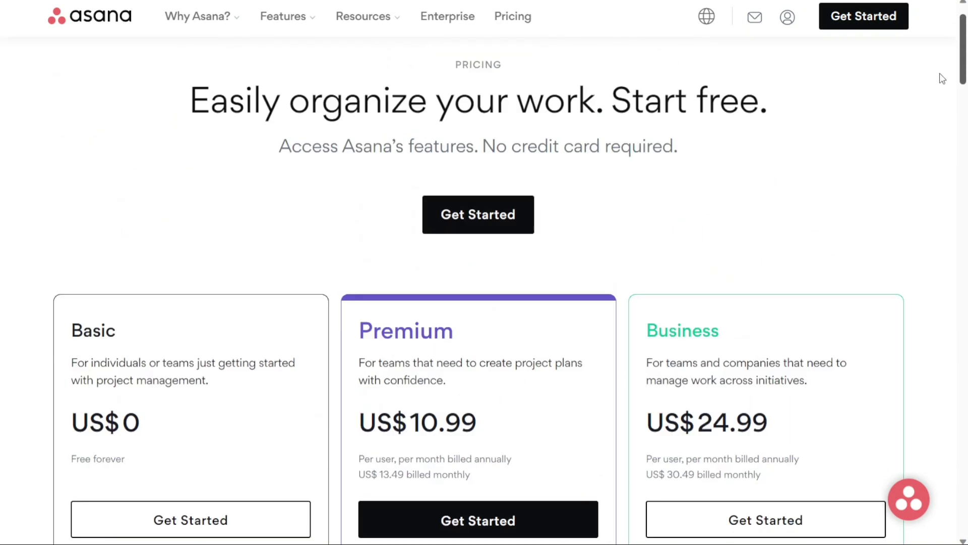
scroll(939, 70, "up", 1)
left_click_drag(682, 187, 486, 201)
left_click(813, 275)
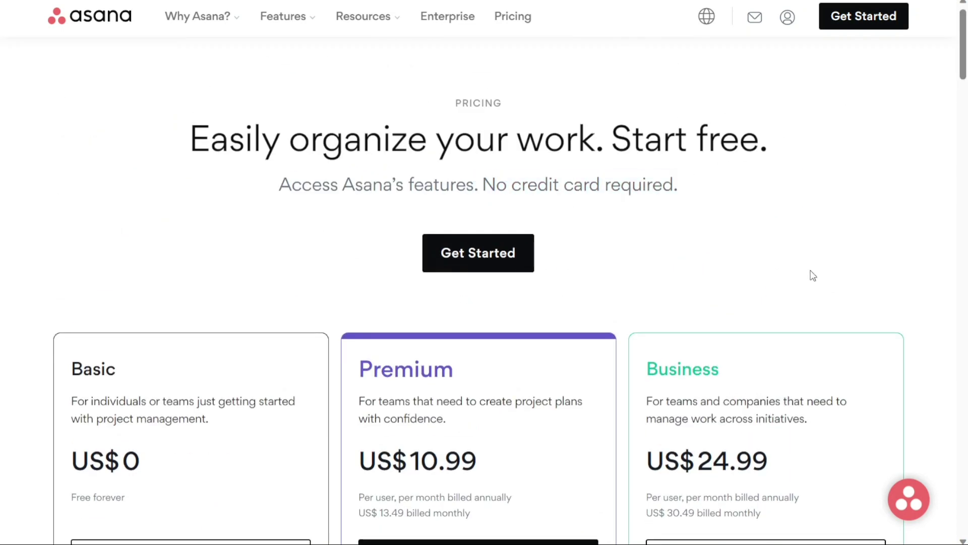
scroll(813, 275, "down", 4)
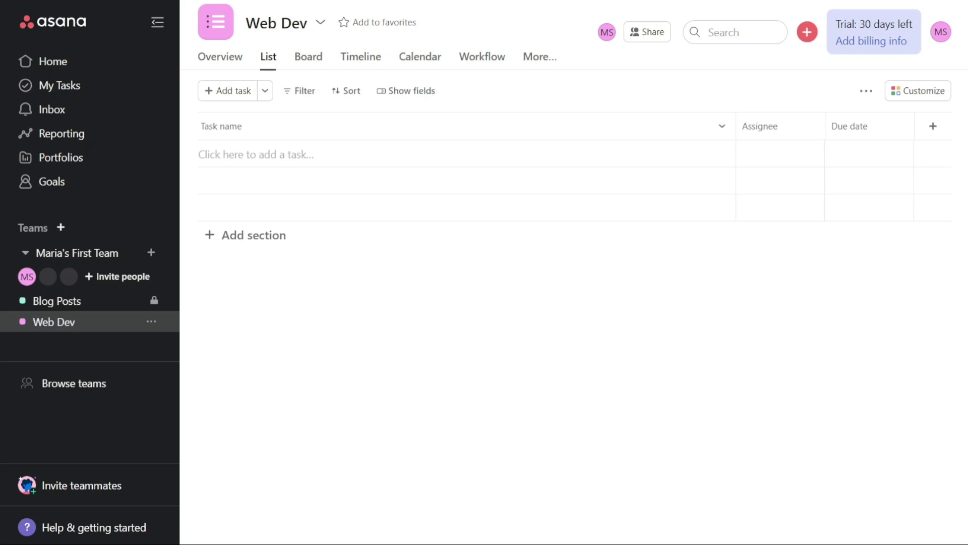
Open Web Dev's Customize panel and visit its Apps, Rules and Fields sections.
left_click(929, 90)
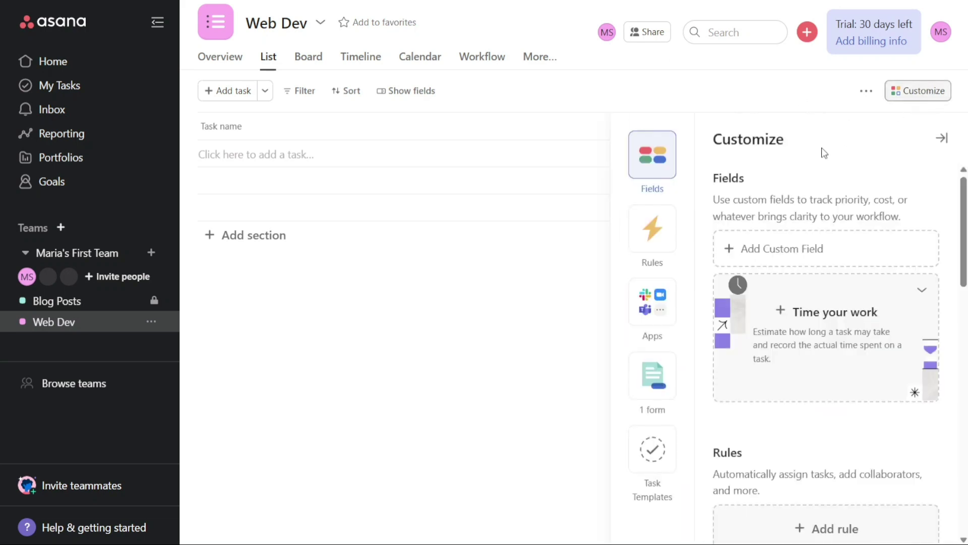
left_click(658, 303)
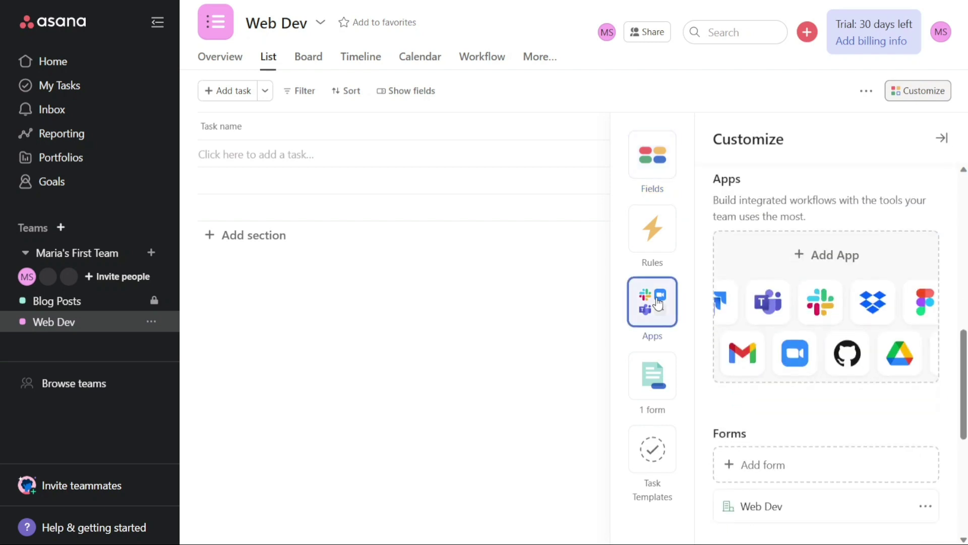
left_click(653, 248)
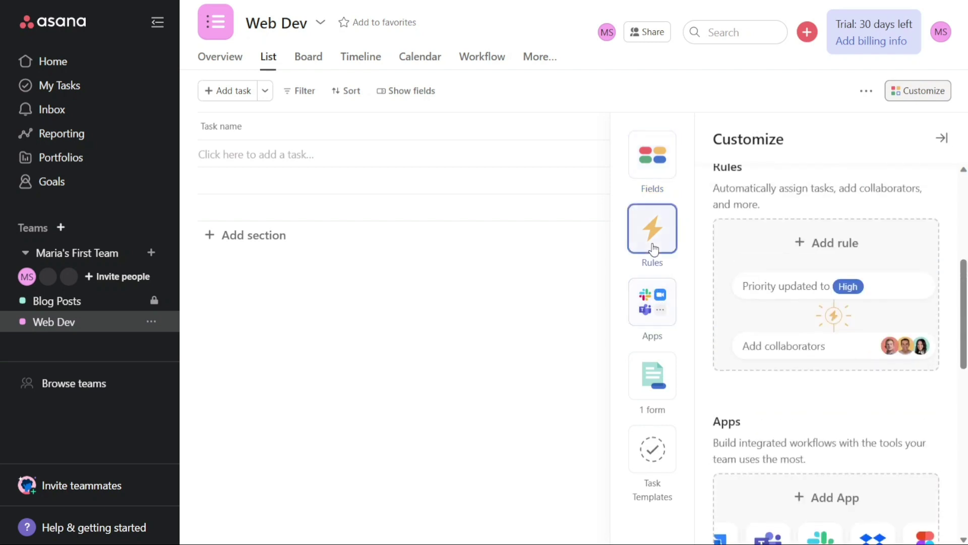
left_click(655, 177)
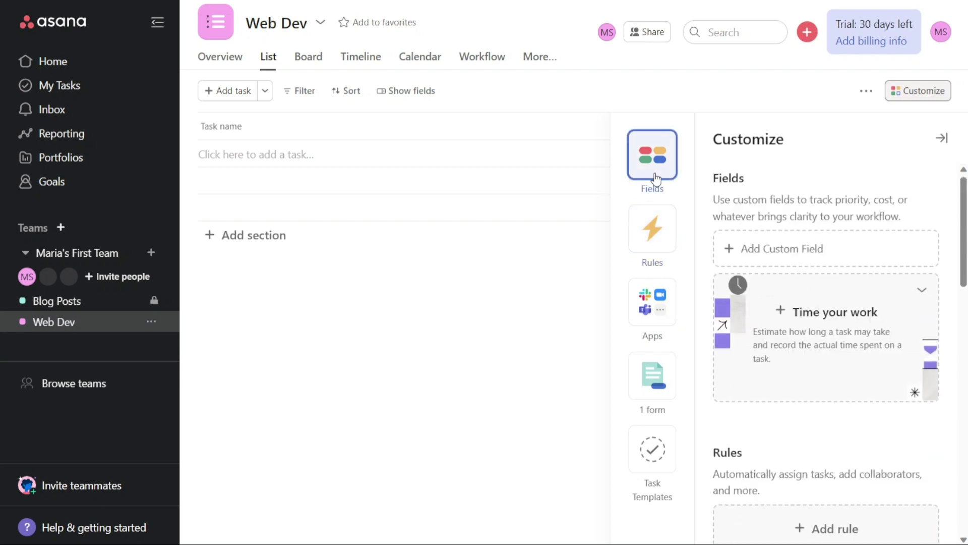